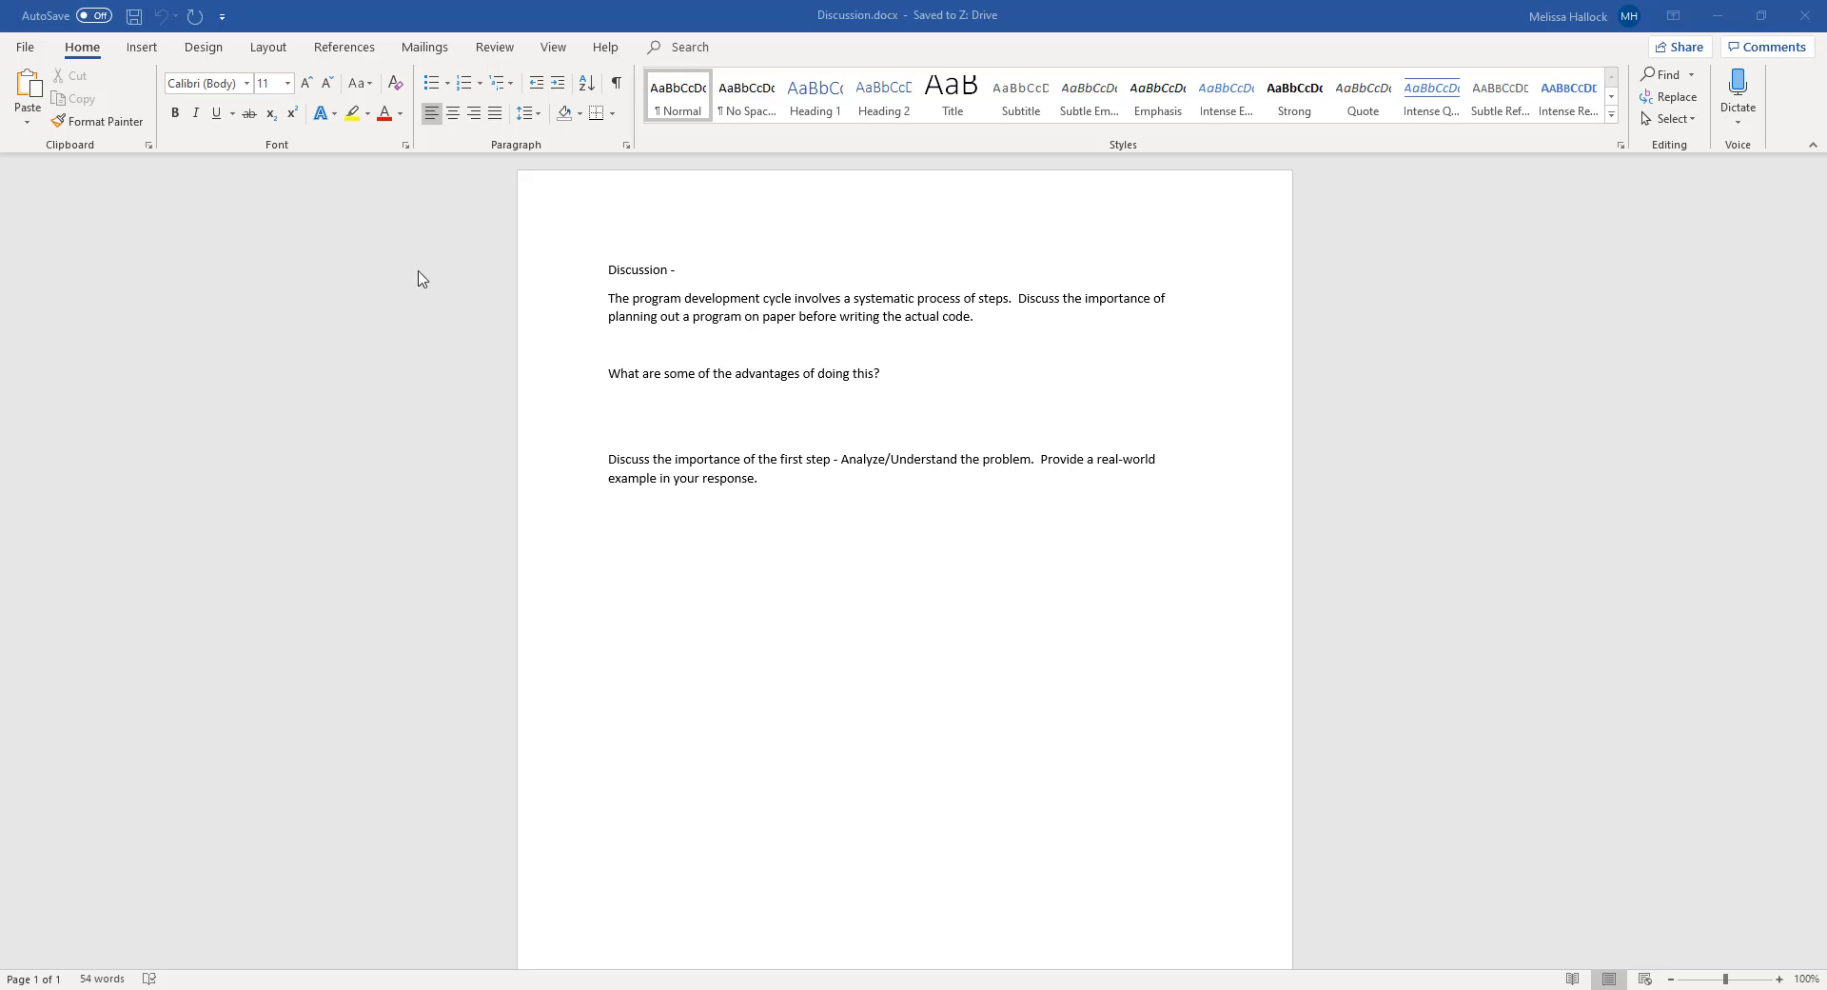
Enter the filler answers "alsdkfjlsdkjflskdjfsldkfjsldkfjsldakfj" and "alsdjflsdkjfksldj" below the first and second discussion questions
{"action": "left_click", "coordinate": [1007, 301]}
{"action": "left_click", "coordinate": [985, 318]}
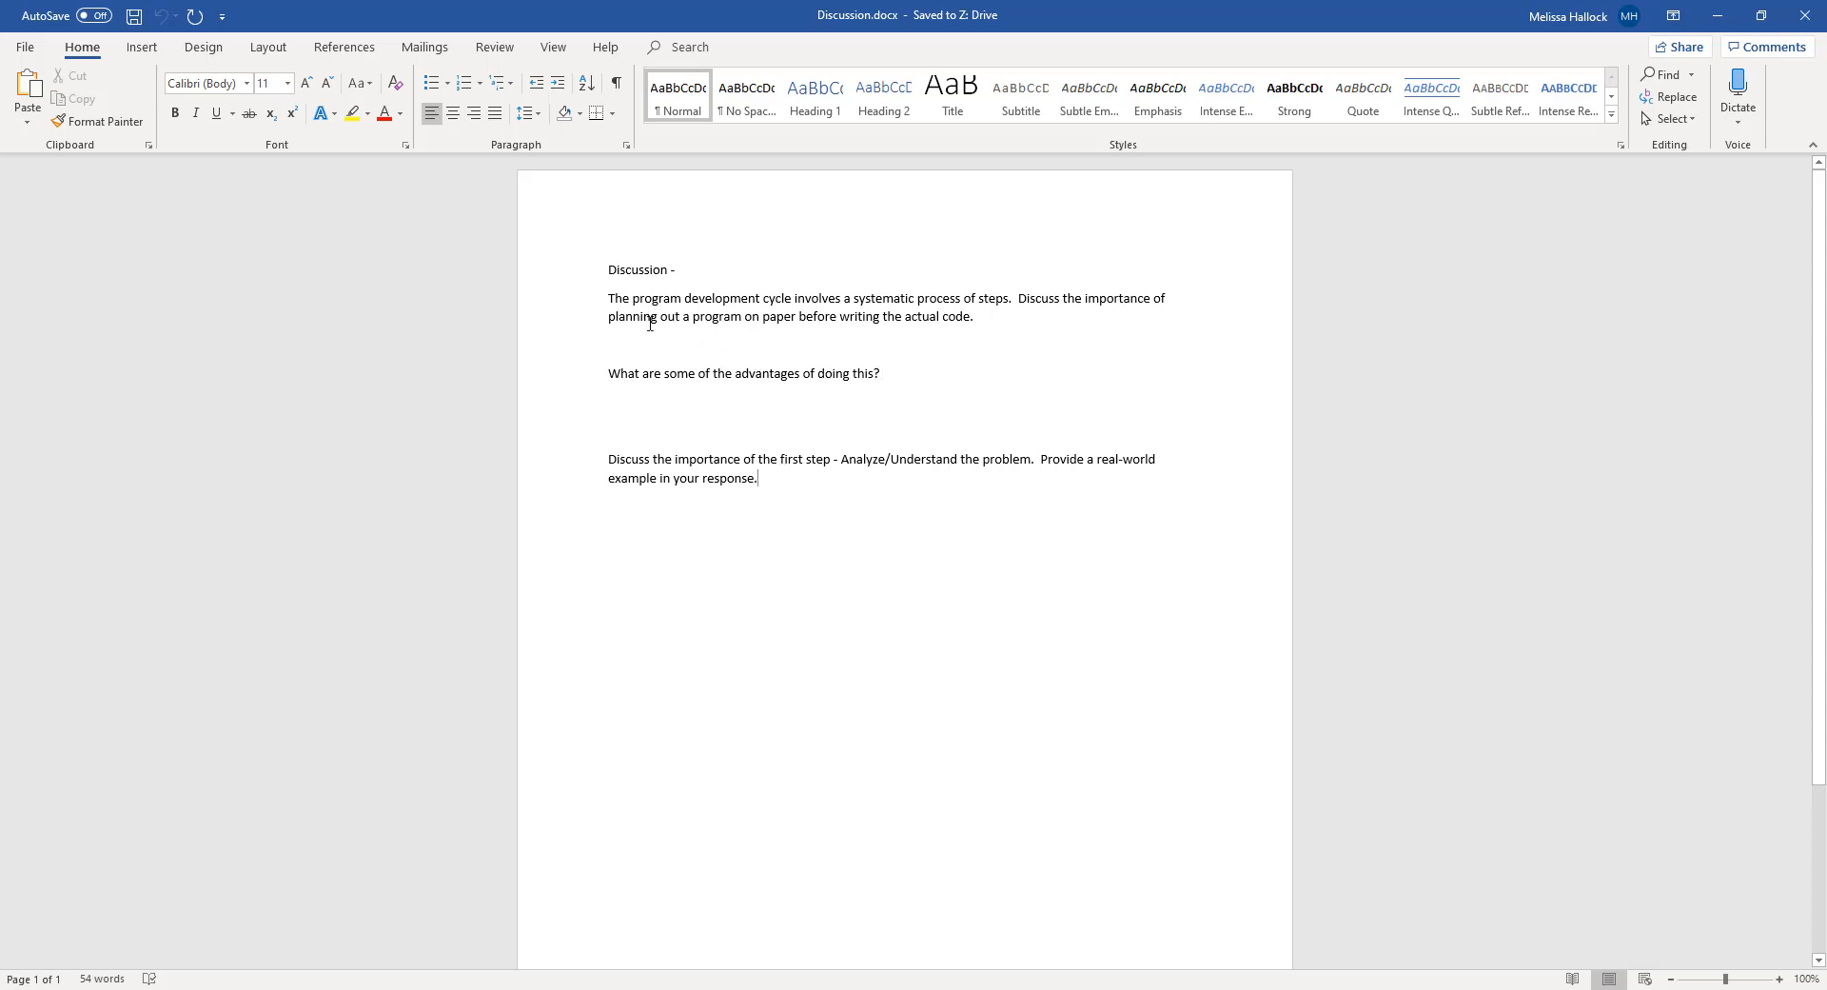
{"action": "left_click", "coordinate": [766, 348]}
{"action": "type", "text": "alsdkfjlsdkjflskdjfsldkfjsldkfjsldakfj"}
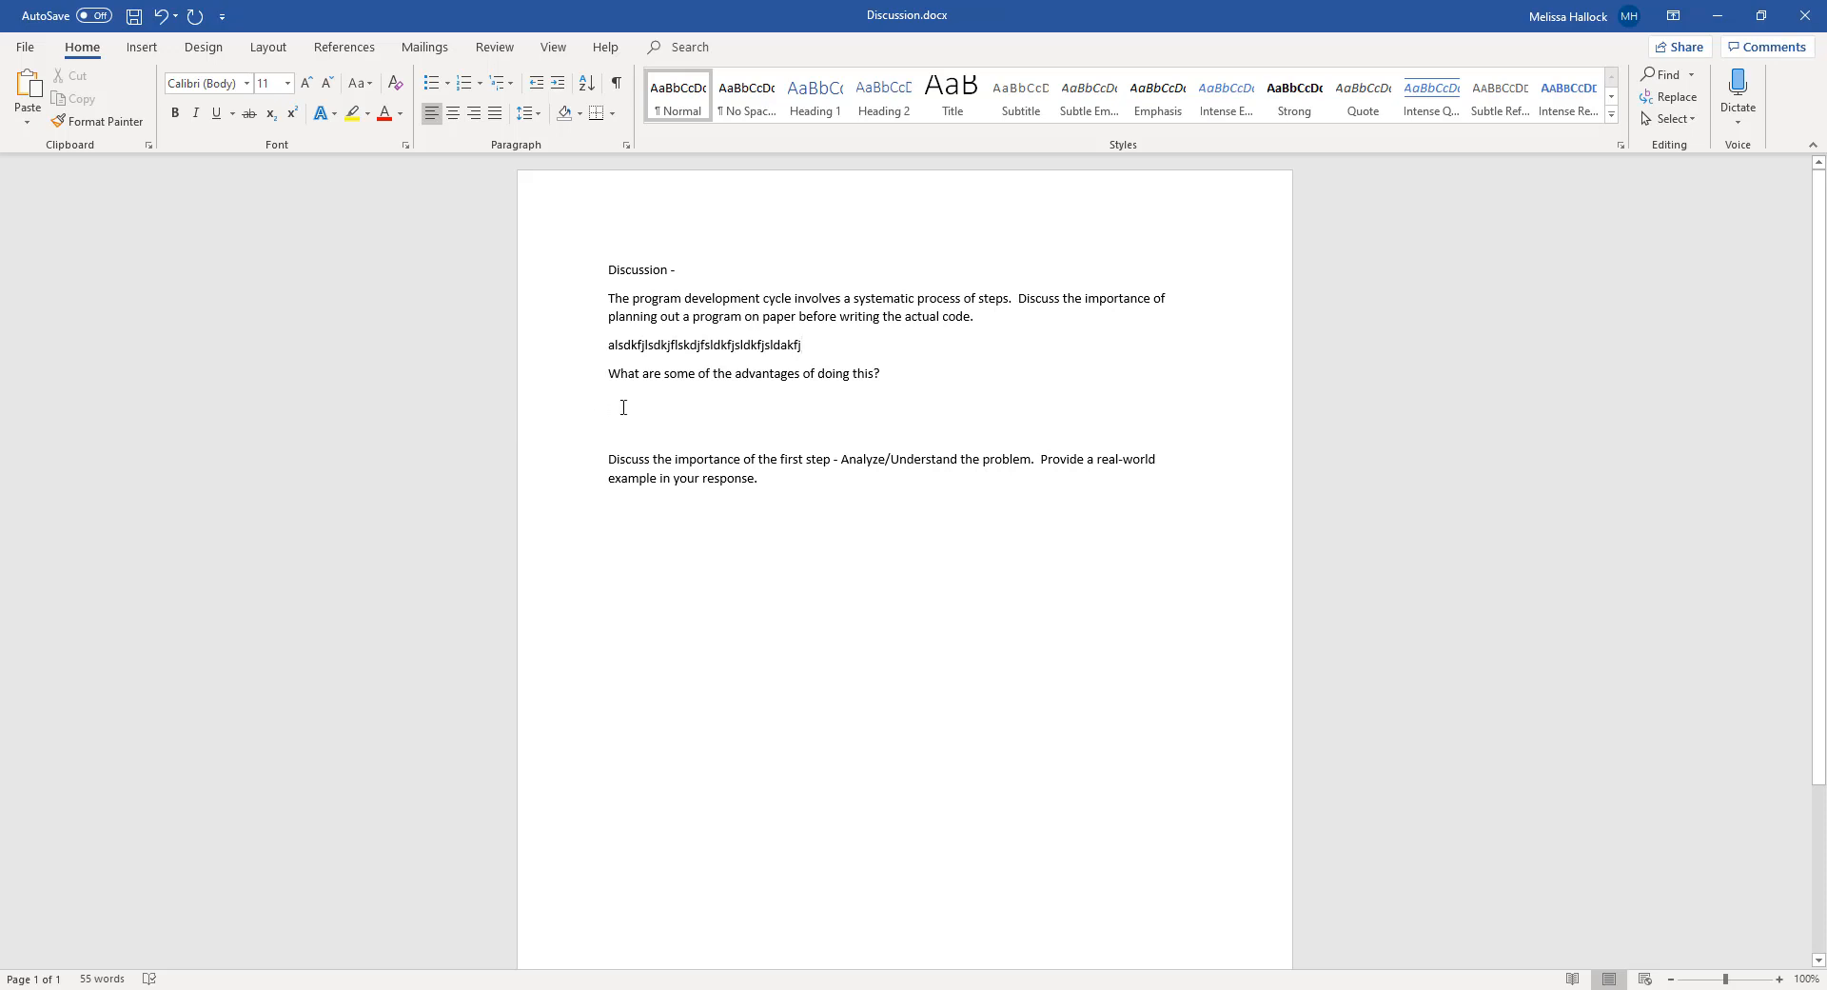
{"action": "type", "text": " What are some of the advantages of doing this? alsdjflsdkjfksldj"}
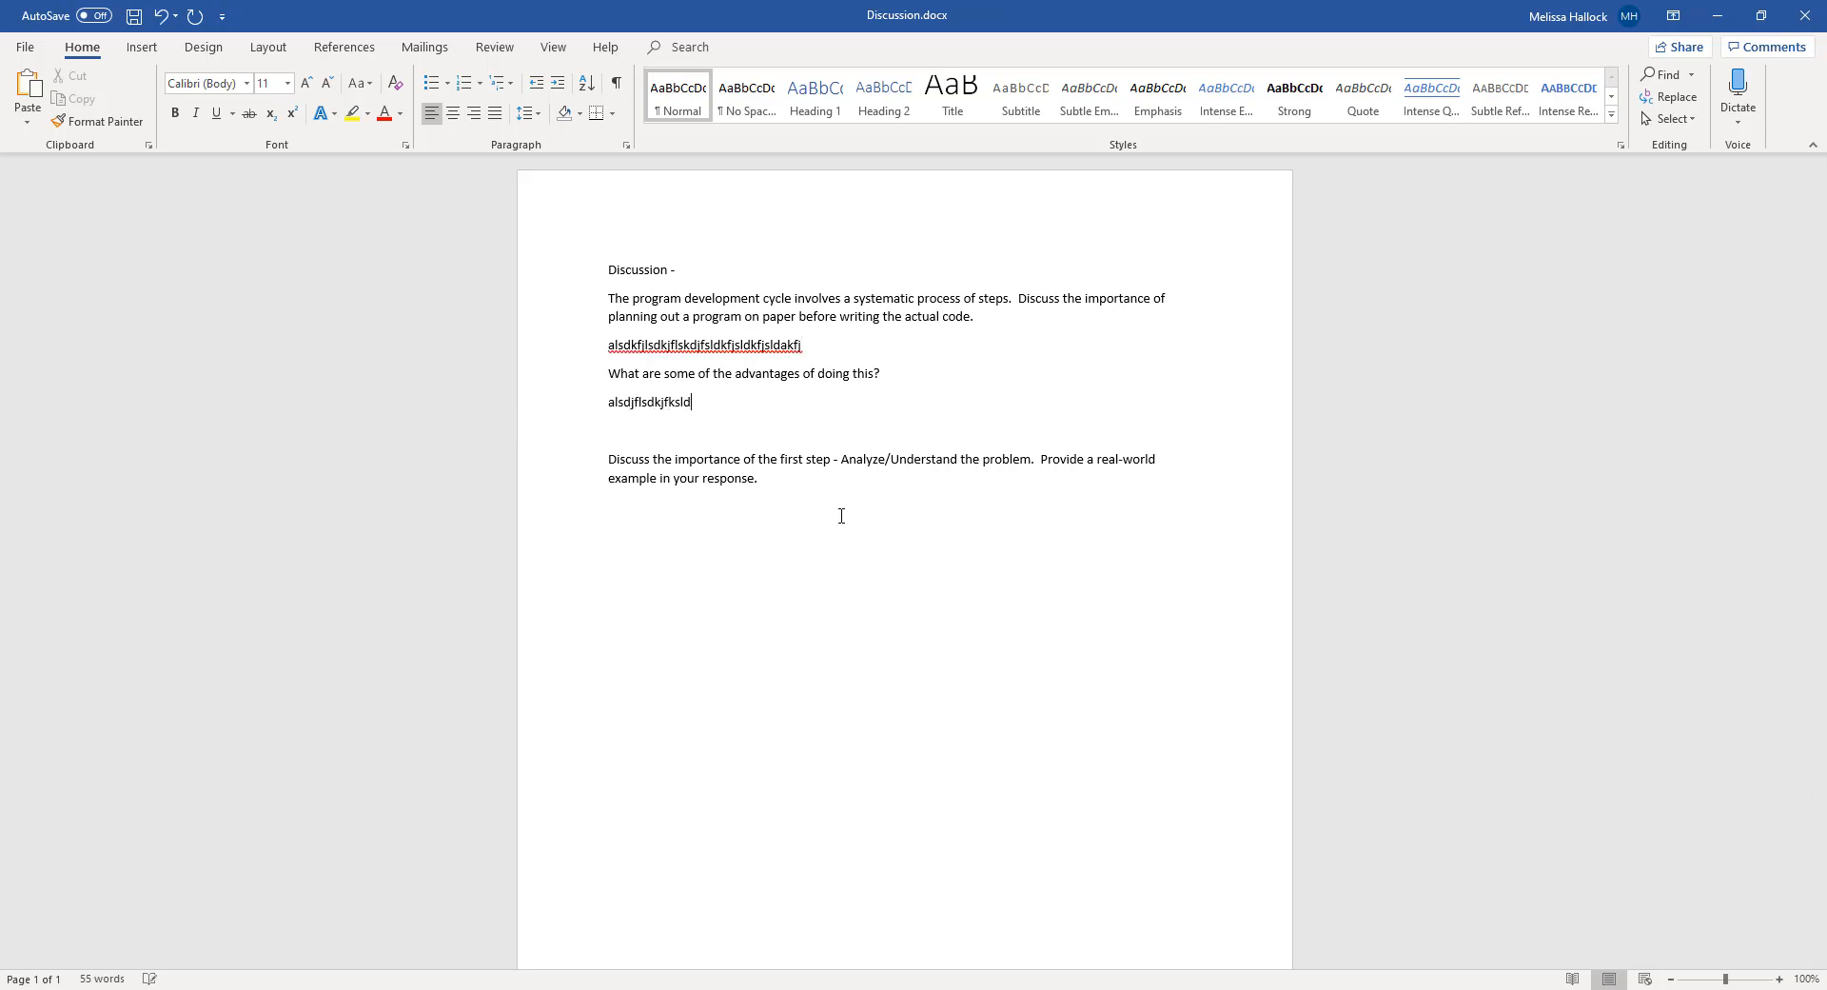
Add the filler answer "alskdjfkdljlkd" on a new line below the last discussion question
{"action": "left_click", "coordinate": [653, 525]}
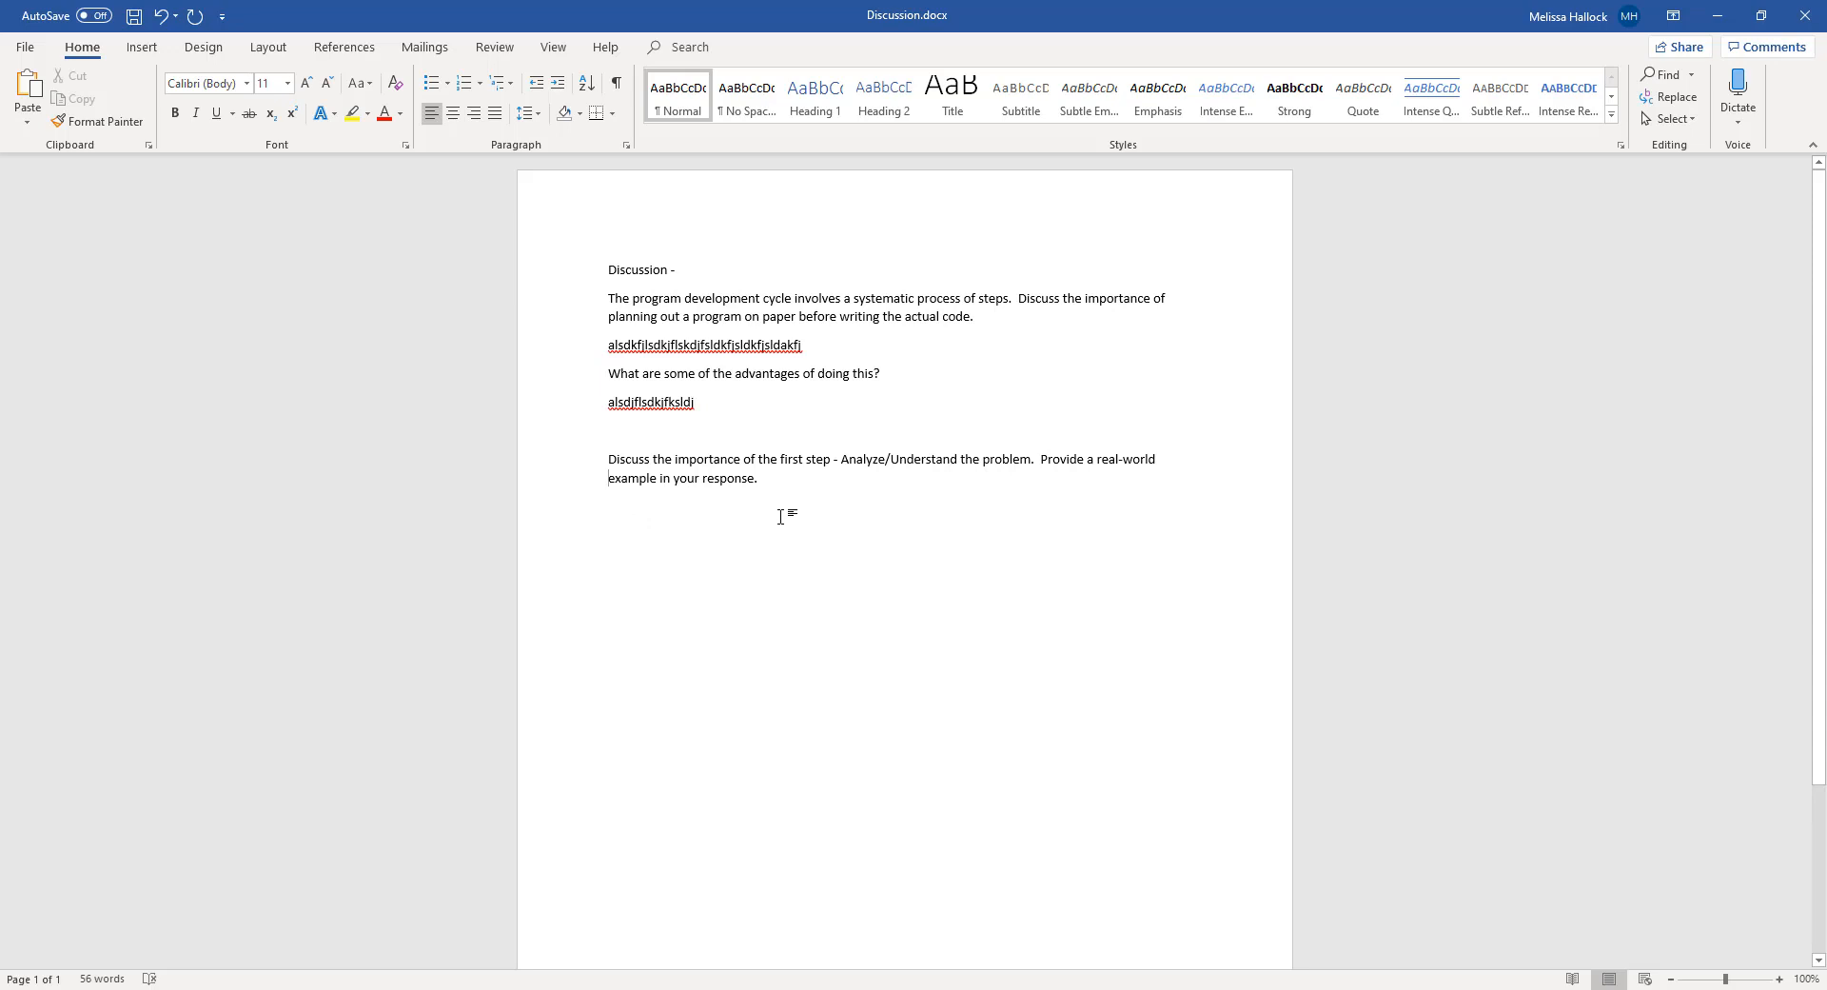
{"action": "left_click", "coordinate": [782, 486]}
{"action": "key", "text": "Return"}
{"action": "type", "text": "alskdjfkdljlkd"}
{"action": "left_click_drag", "start_coordinate": [812, 345], "coordinate": [590, 340]}
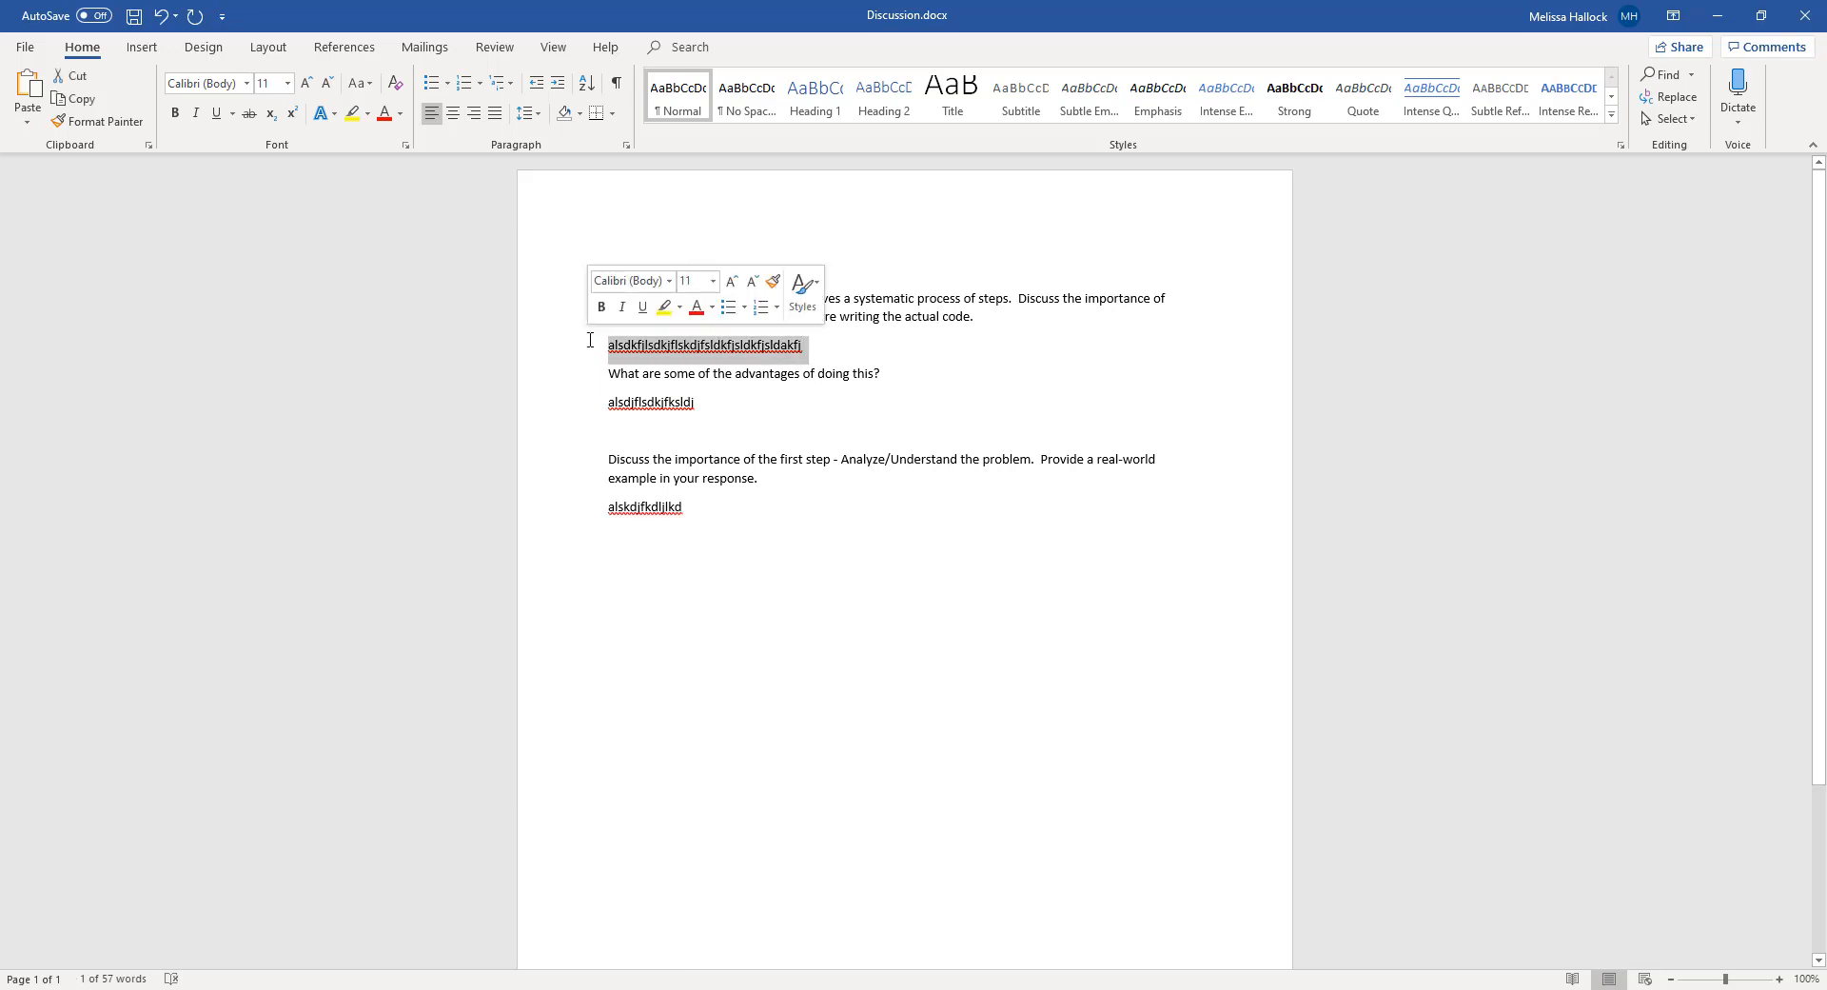
{"action": "left_click", "coordinate": [959, 345]}
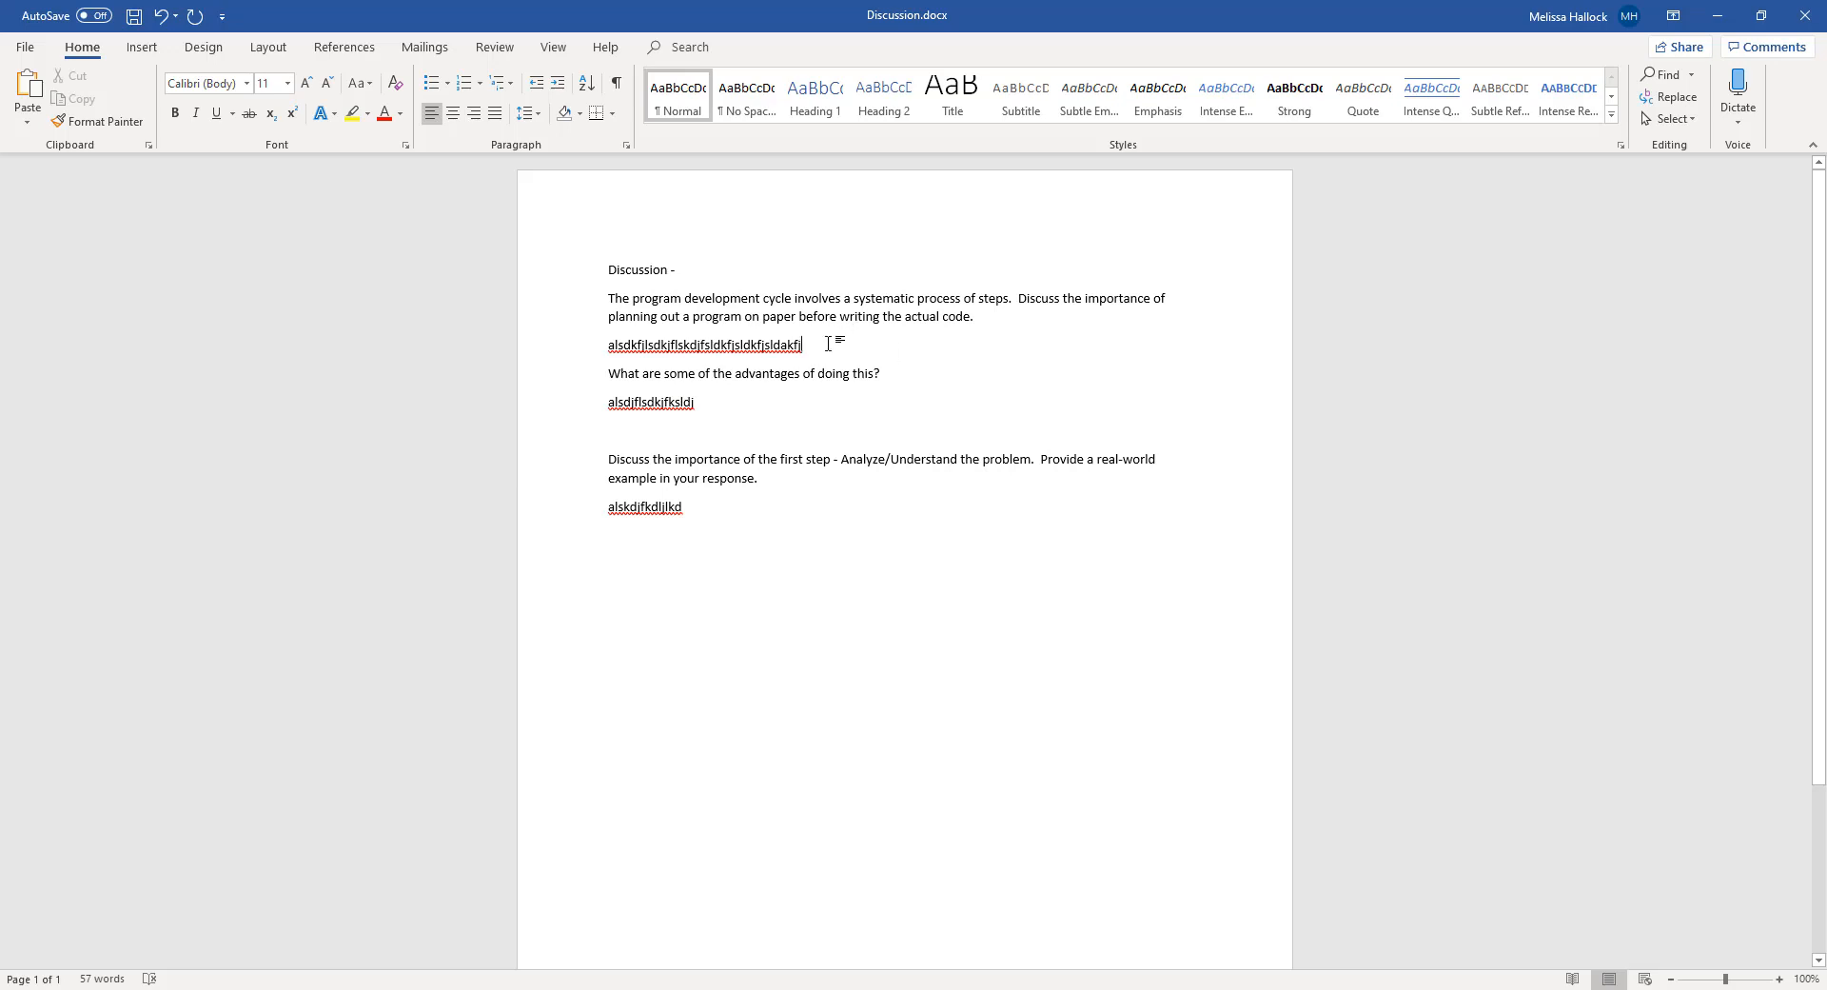
{"action": "left_click_drag", "start_coordinate": [828, 344], "coordinate": [660, 321]}
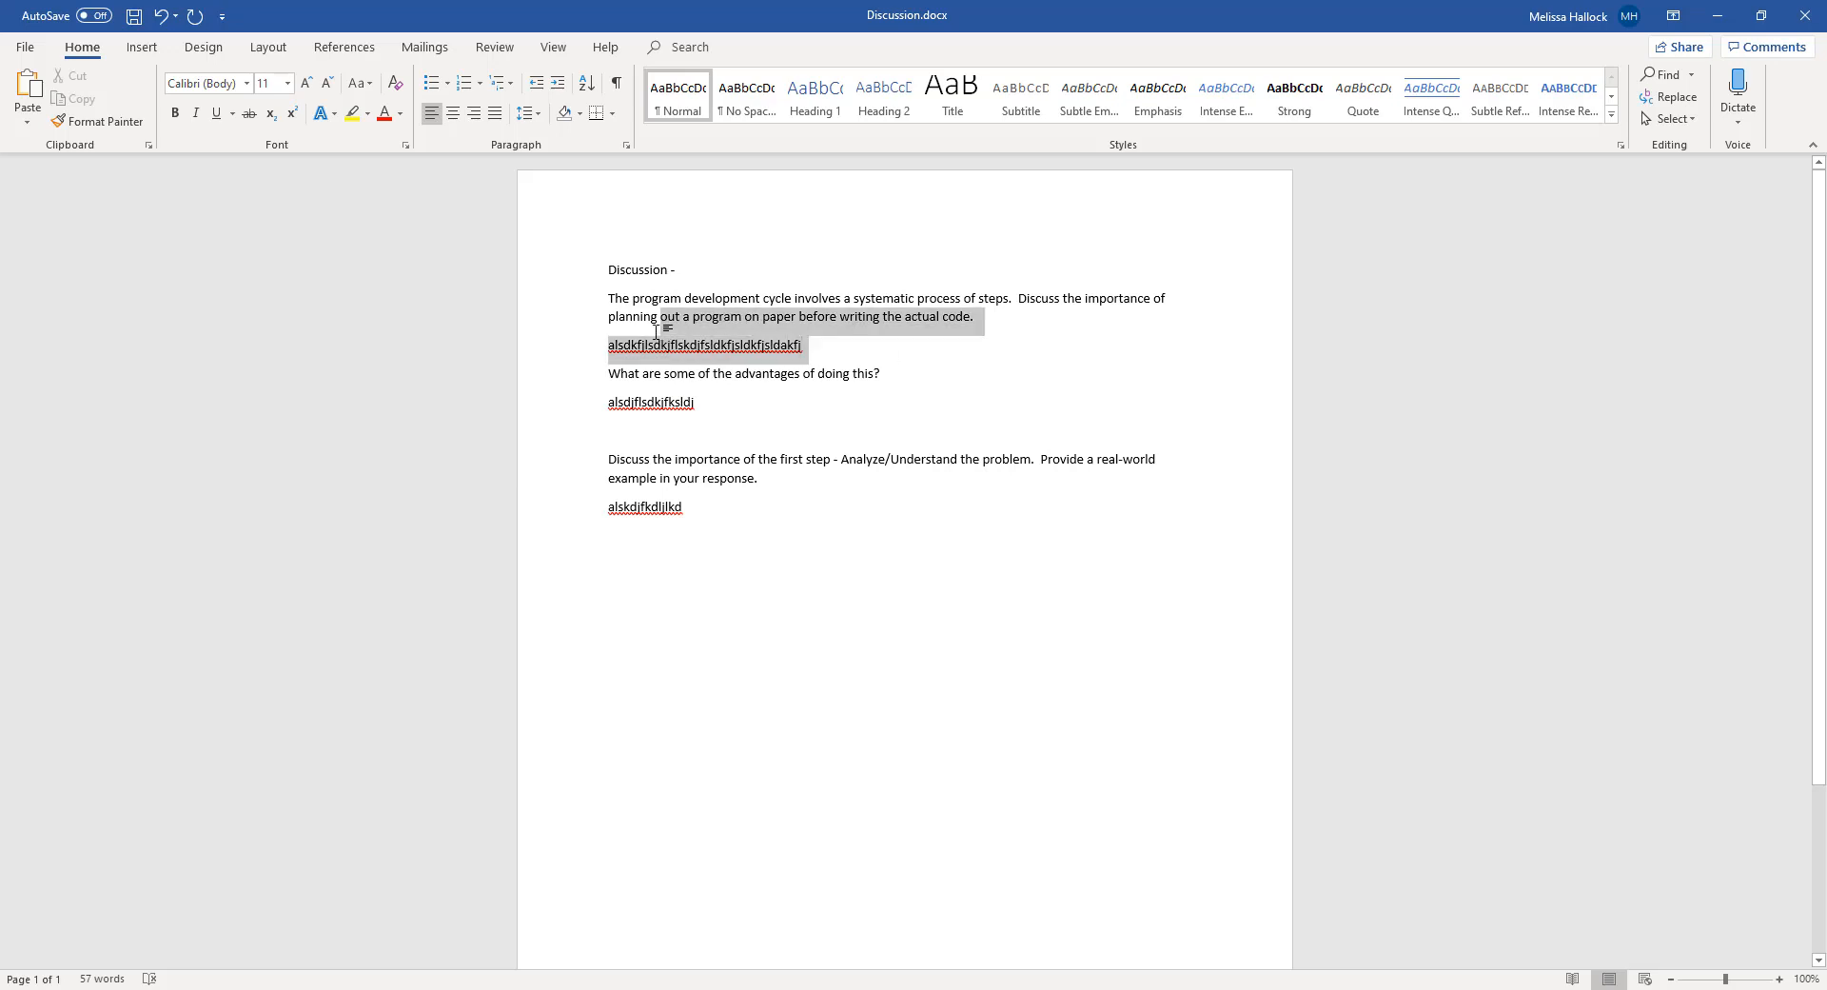
{"action": "left_click", "coordinate": [833, 330]}
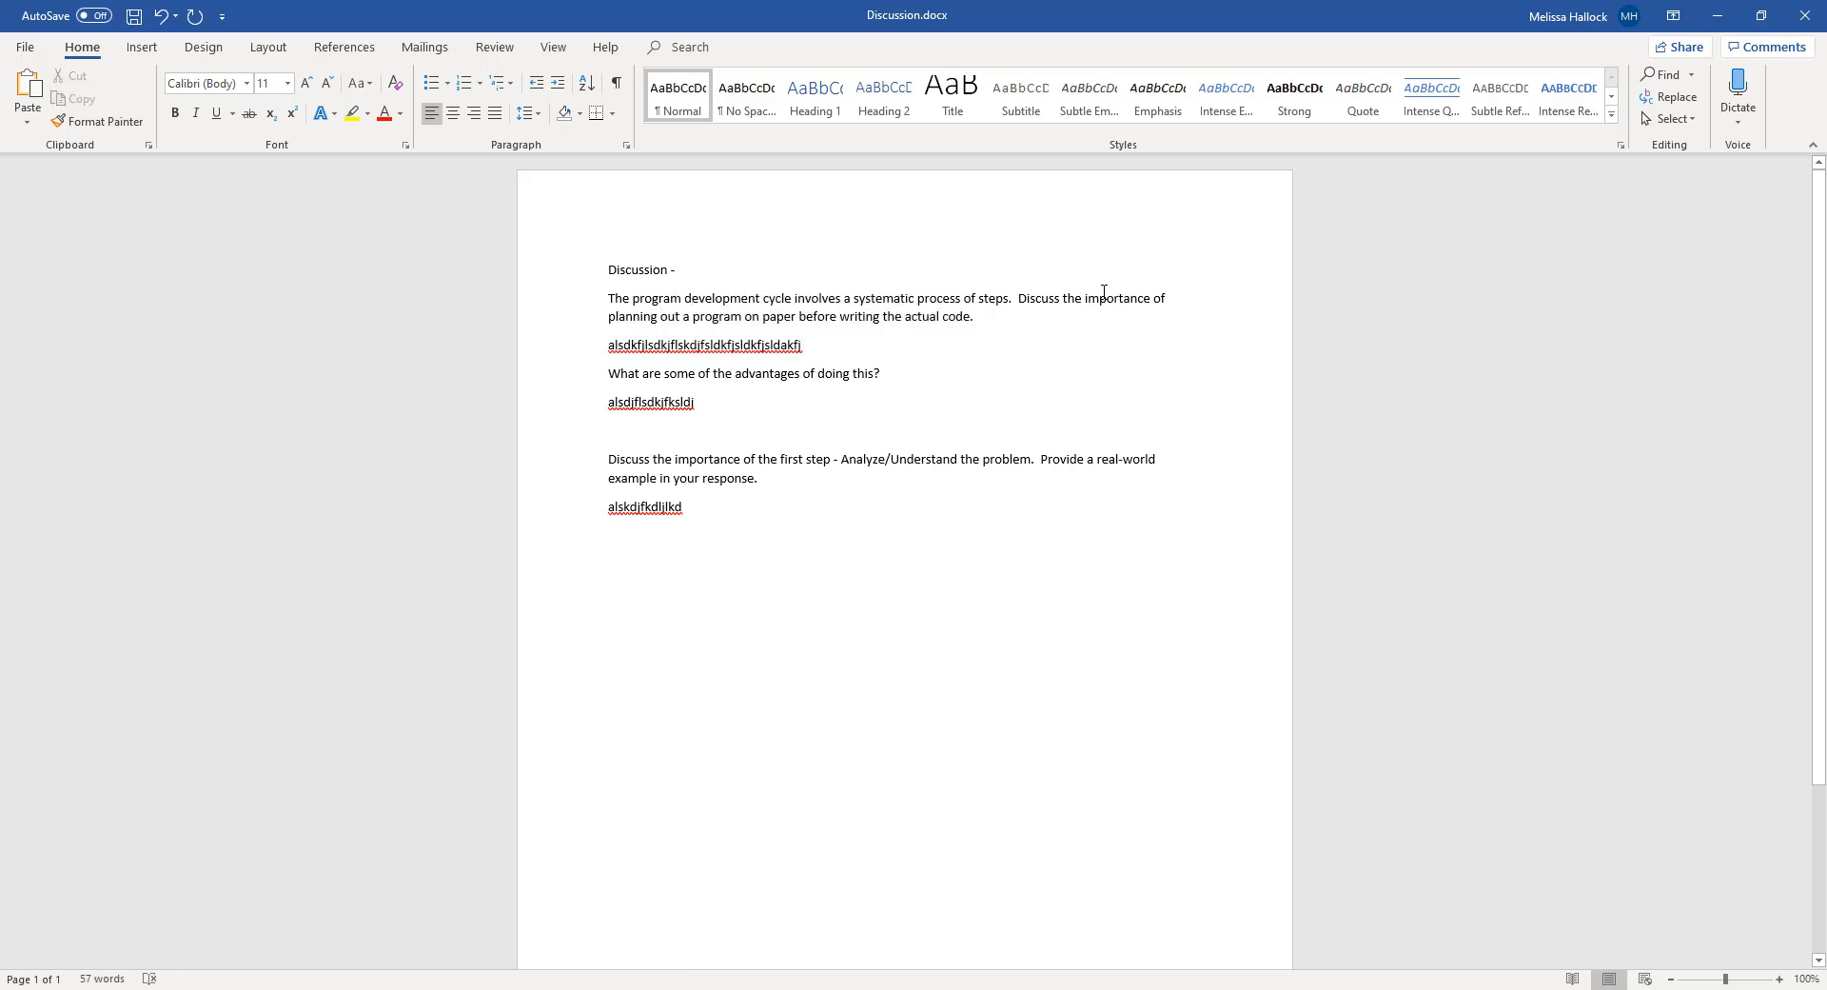
{"action": "left_click_drag", "start_coordinate": [1086, 298], "coordinate": [771, 308]}
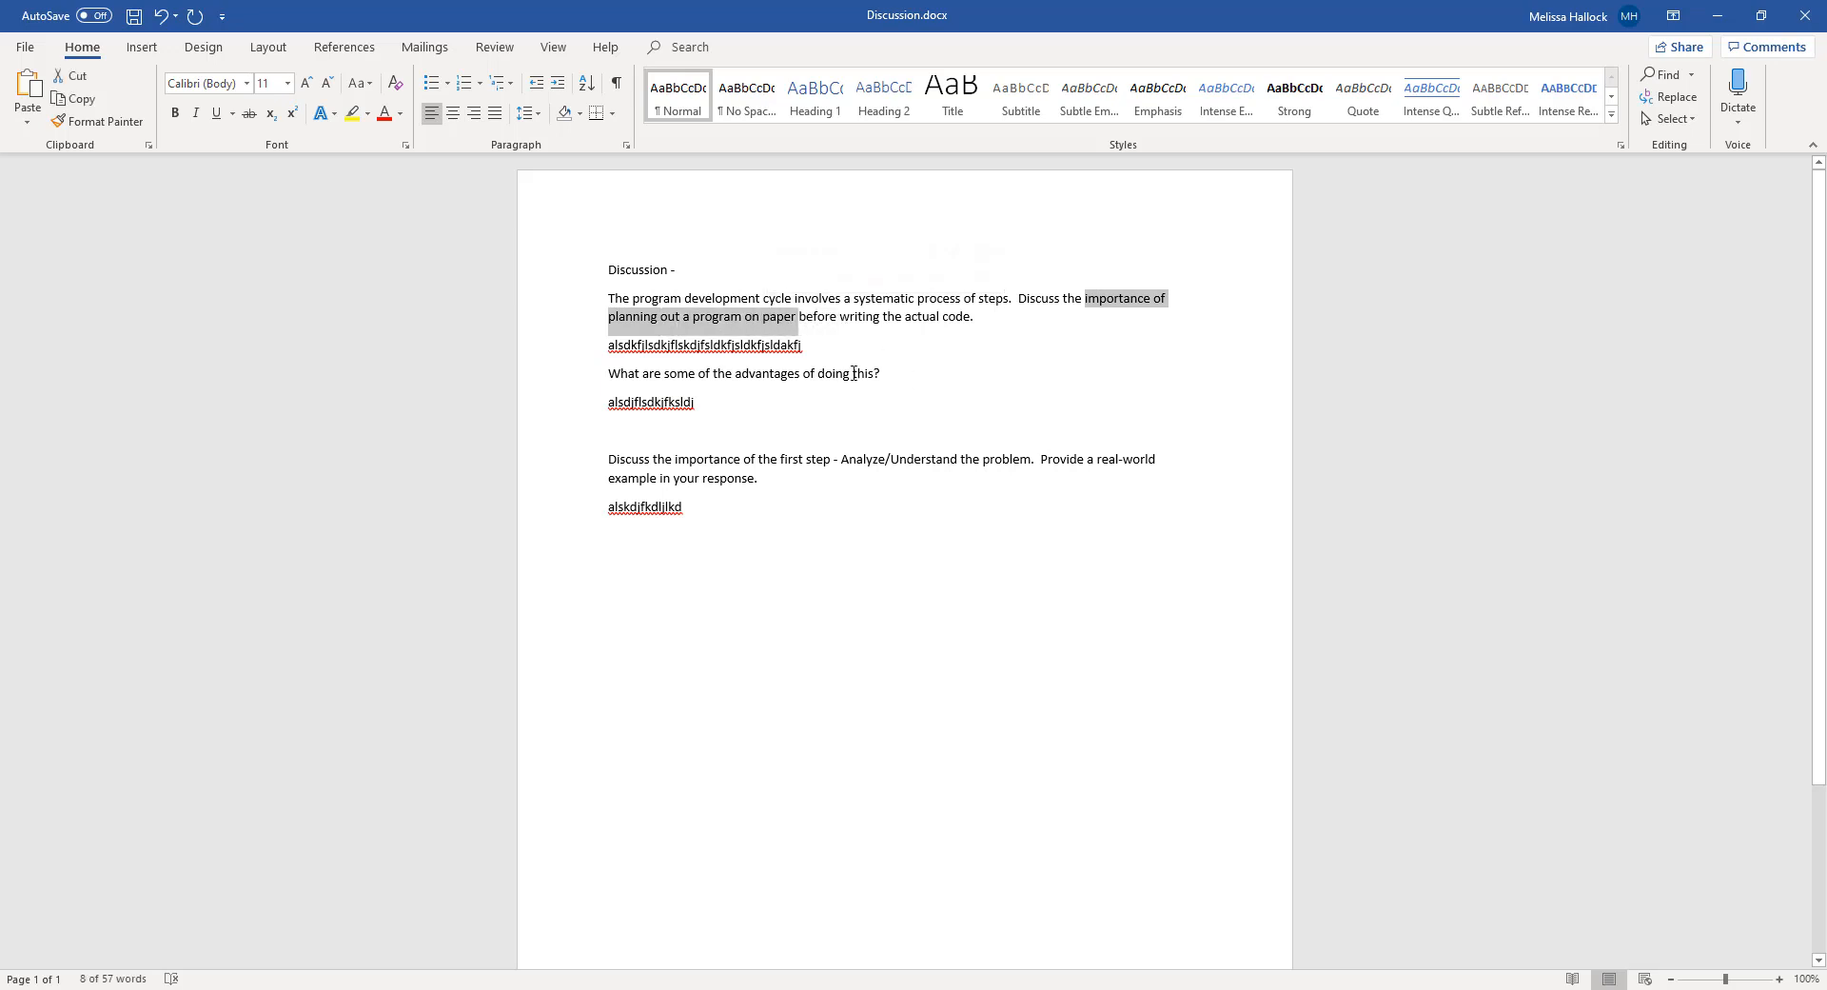
{"action": "left_click", "coordinate": [809, 348]}
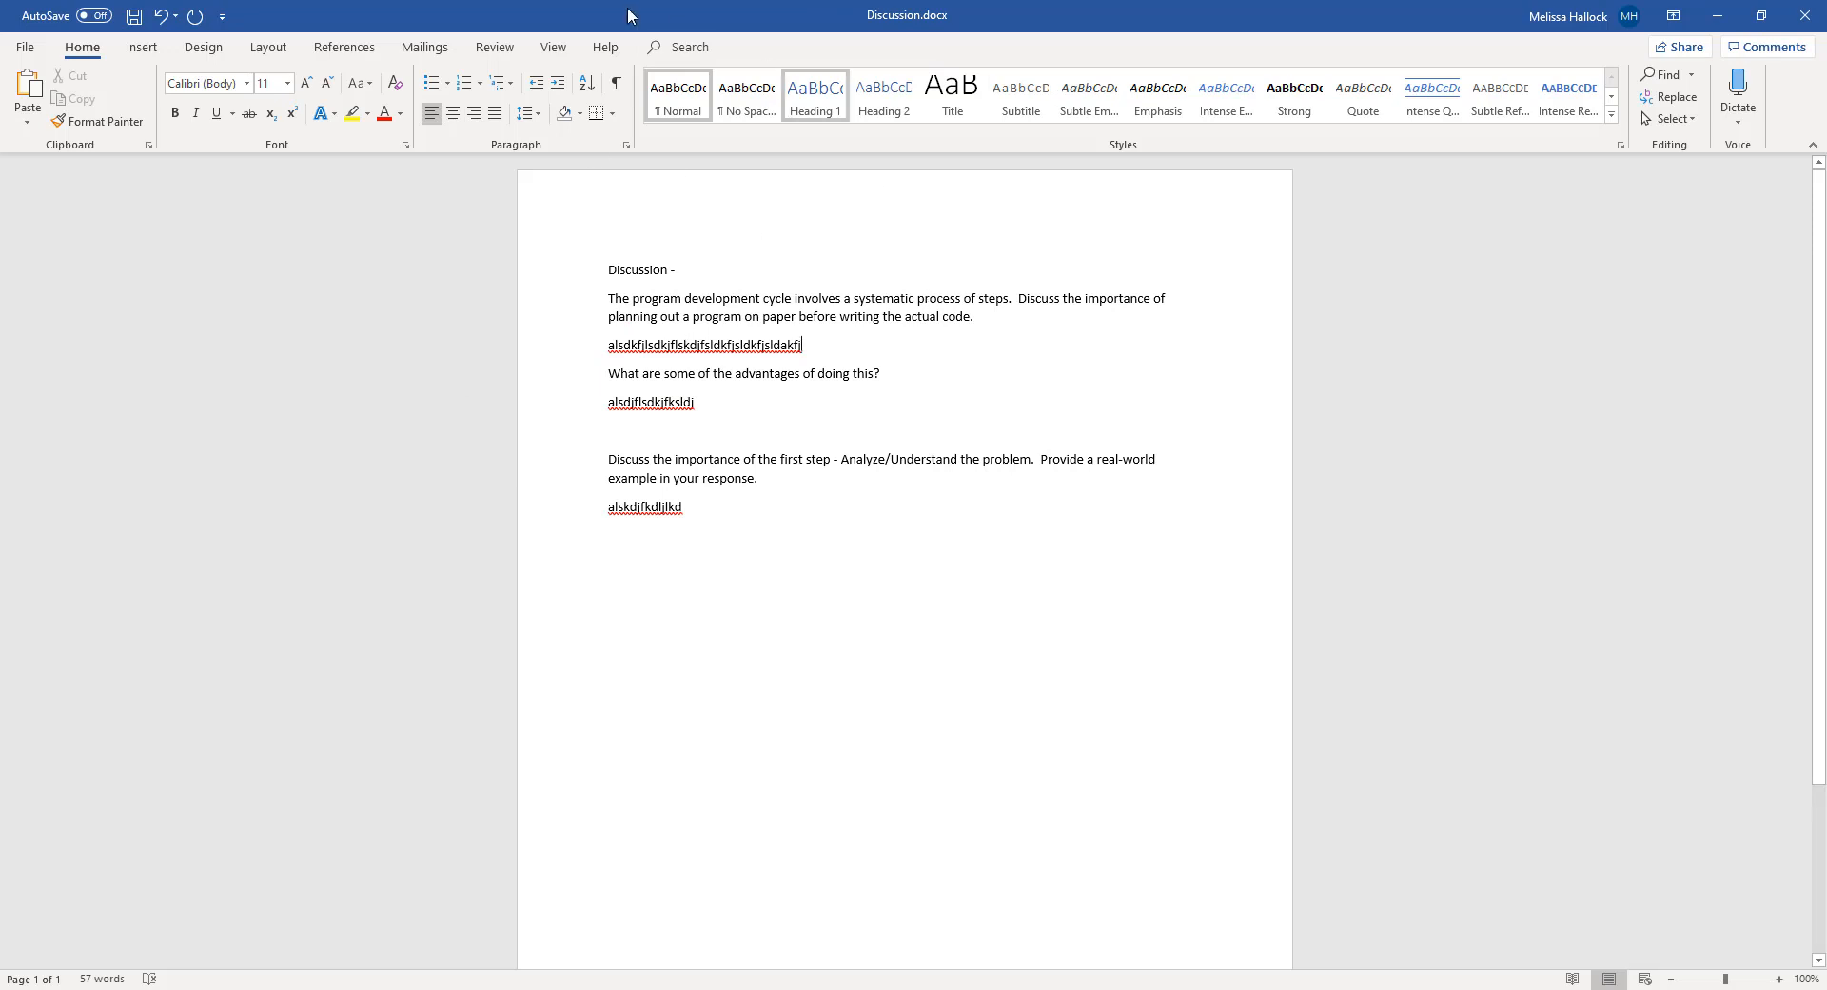
Open the Source Manager and start creating a new source in the document's current list
{"action": "left_click", "coordinate": [333, 54]}
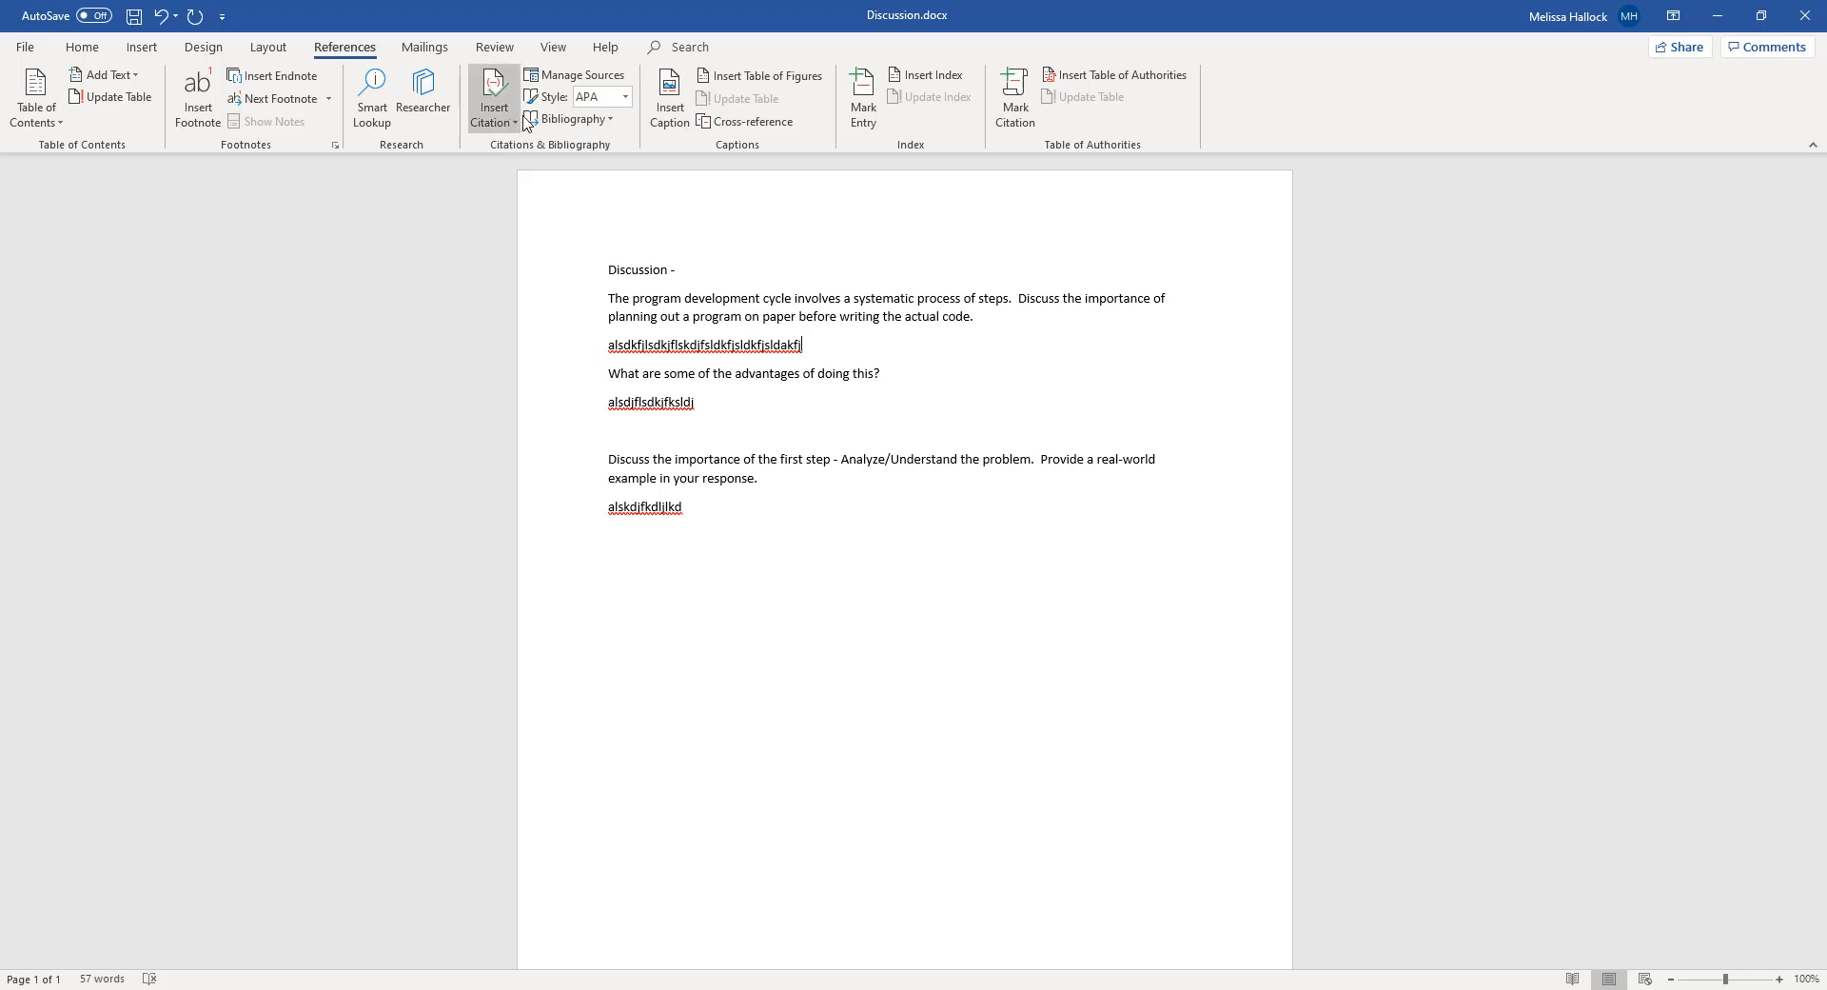
{"action": "left_click", "coordinate": [571, 84]}
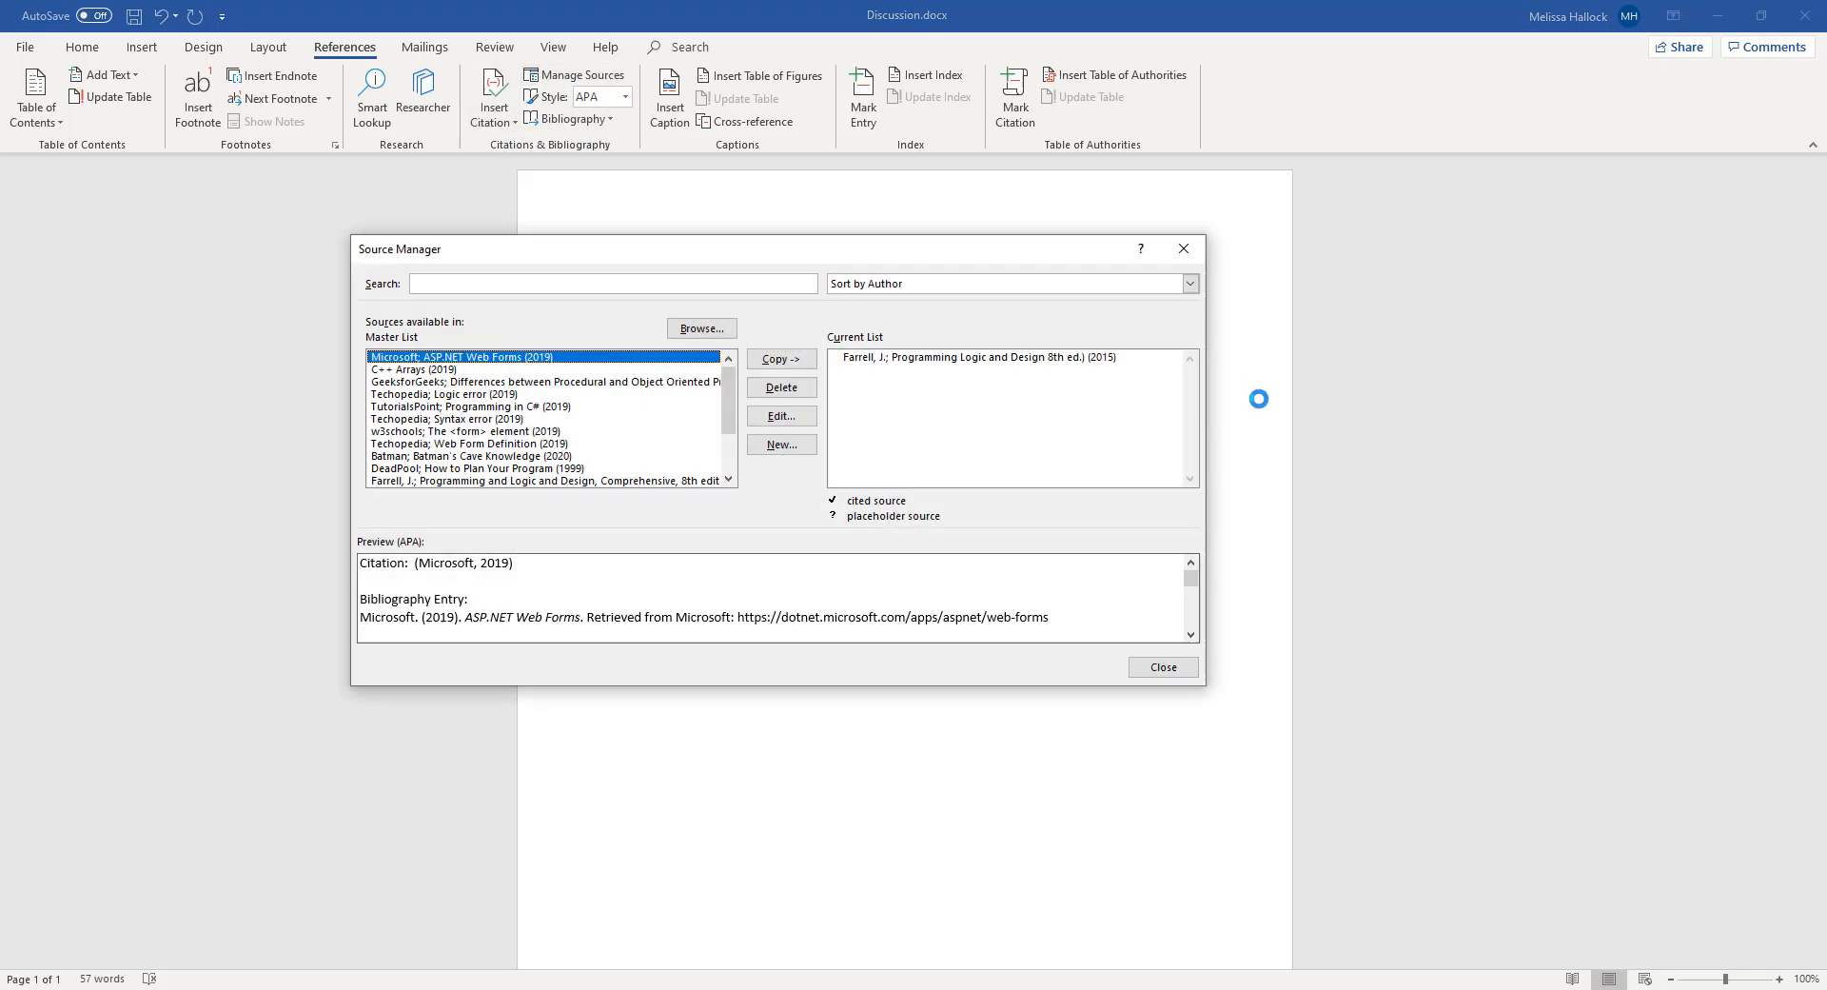
{"action": "left_click", "coordinate": [992, 367]}
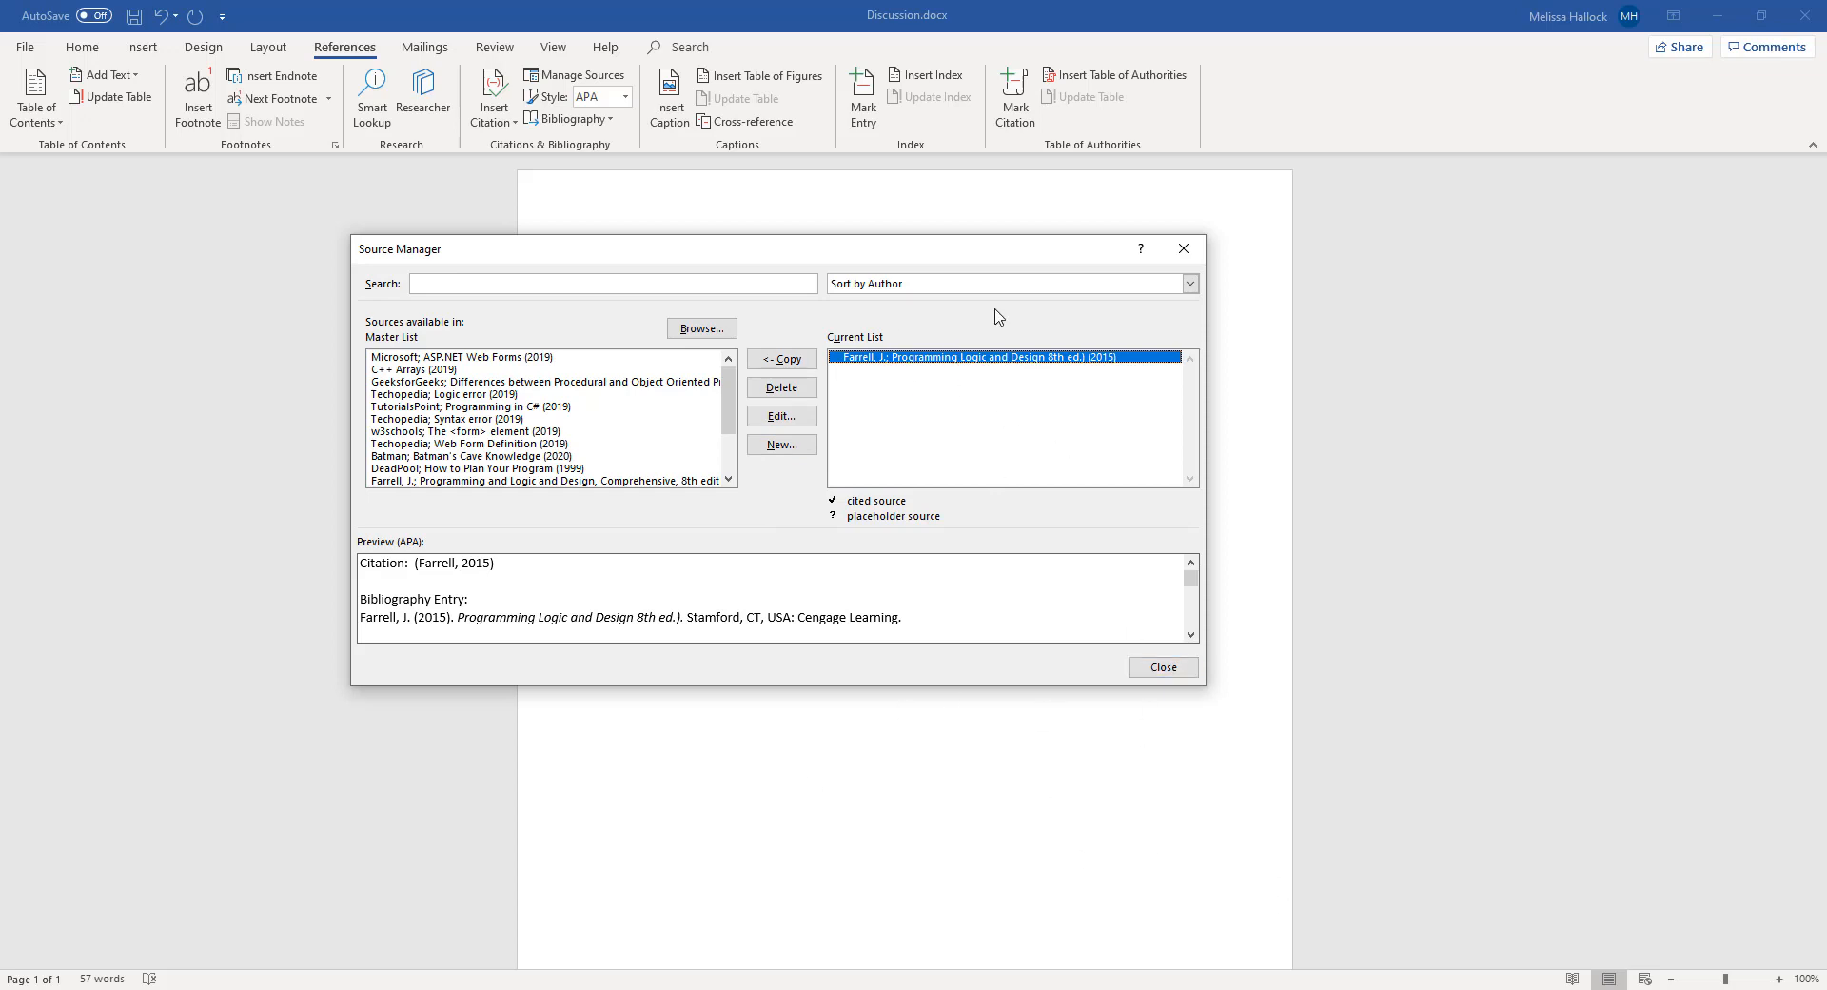
{"action": "left_click", "coordinate": [773, 448]}
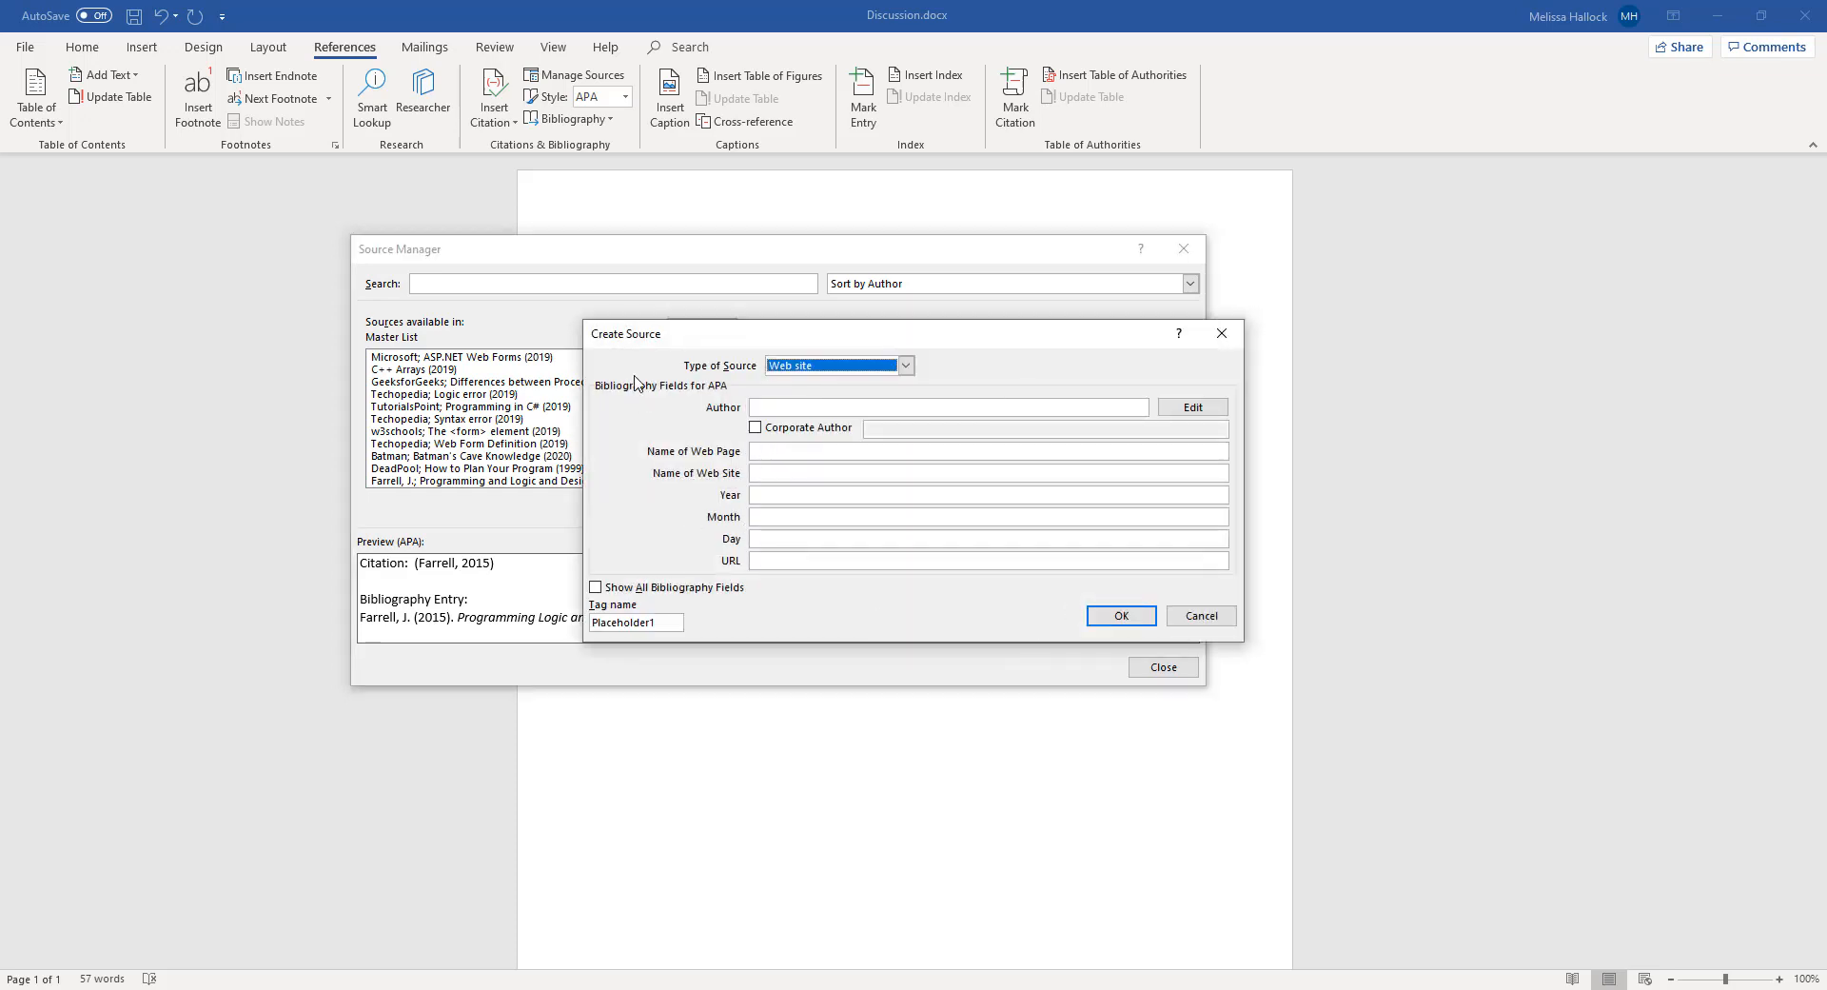
{"action": "left_click_drag", "start_coordinate": [1046, 344], "coordinate": [1042, 414]}
{"action": "left_click_drag", "start_coordinate": [971, 520], "coordinate": [811, 331]}
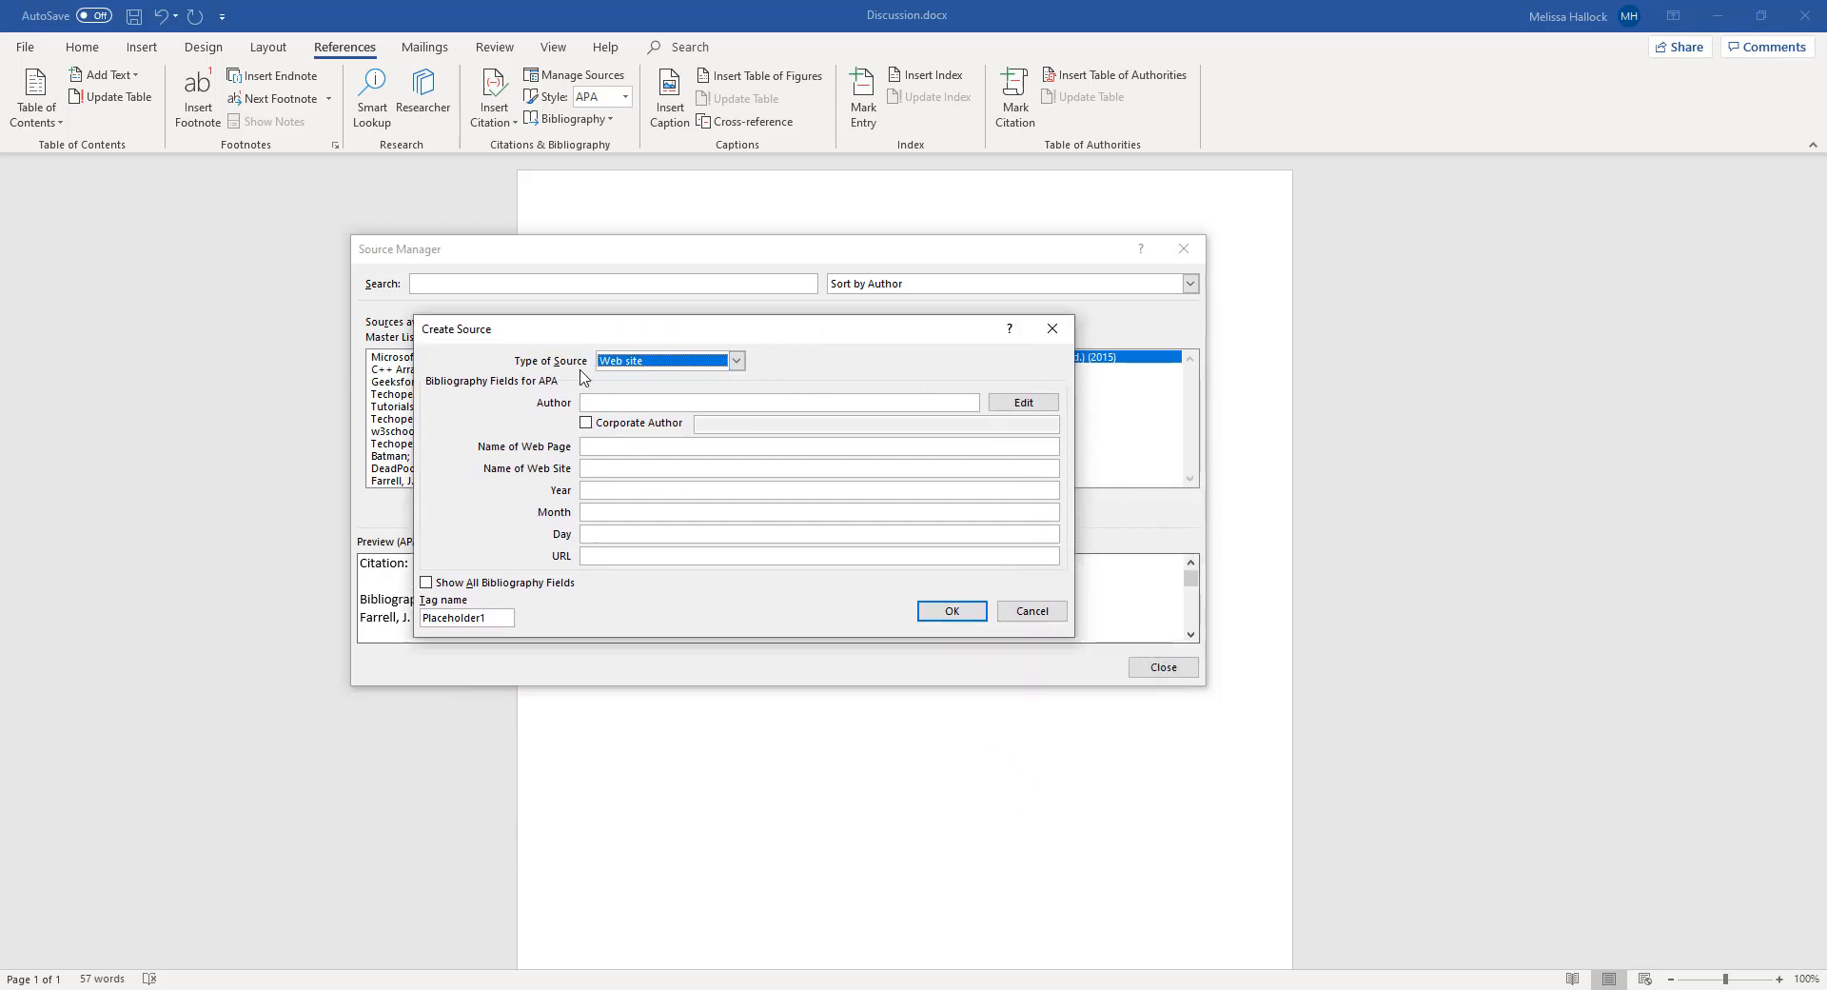
Browse the available source types and choose Web site for the new source
{"action": "left_click", "coordinate": [736, 359]}
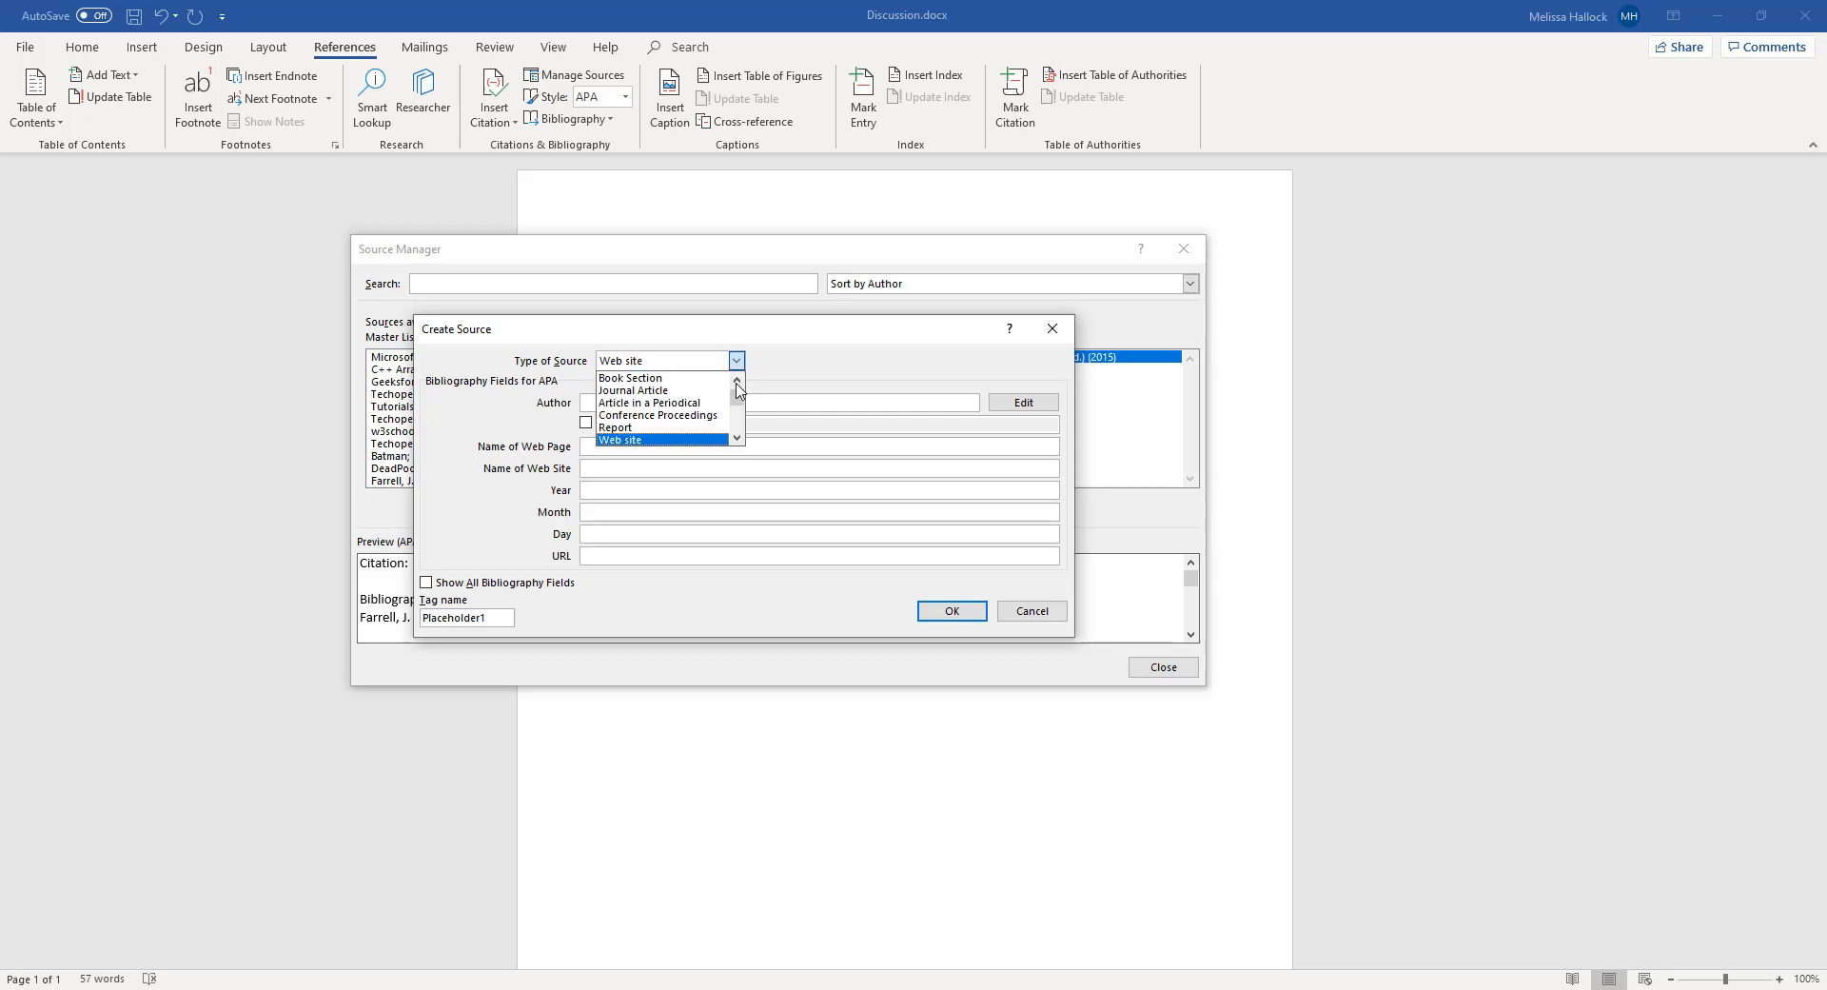
{"action": "left_click", "coordinate": [738, 437]}
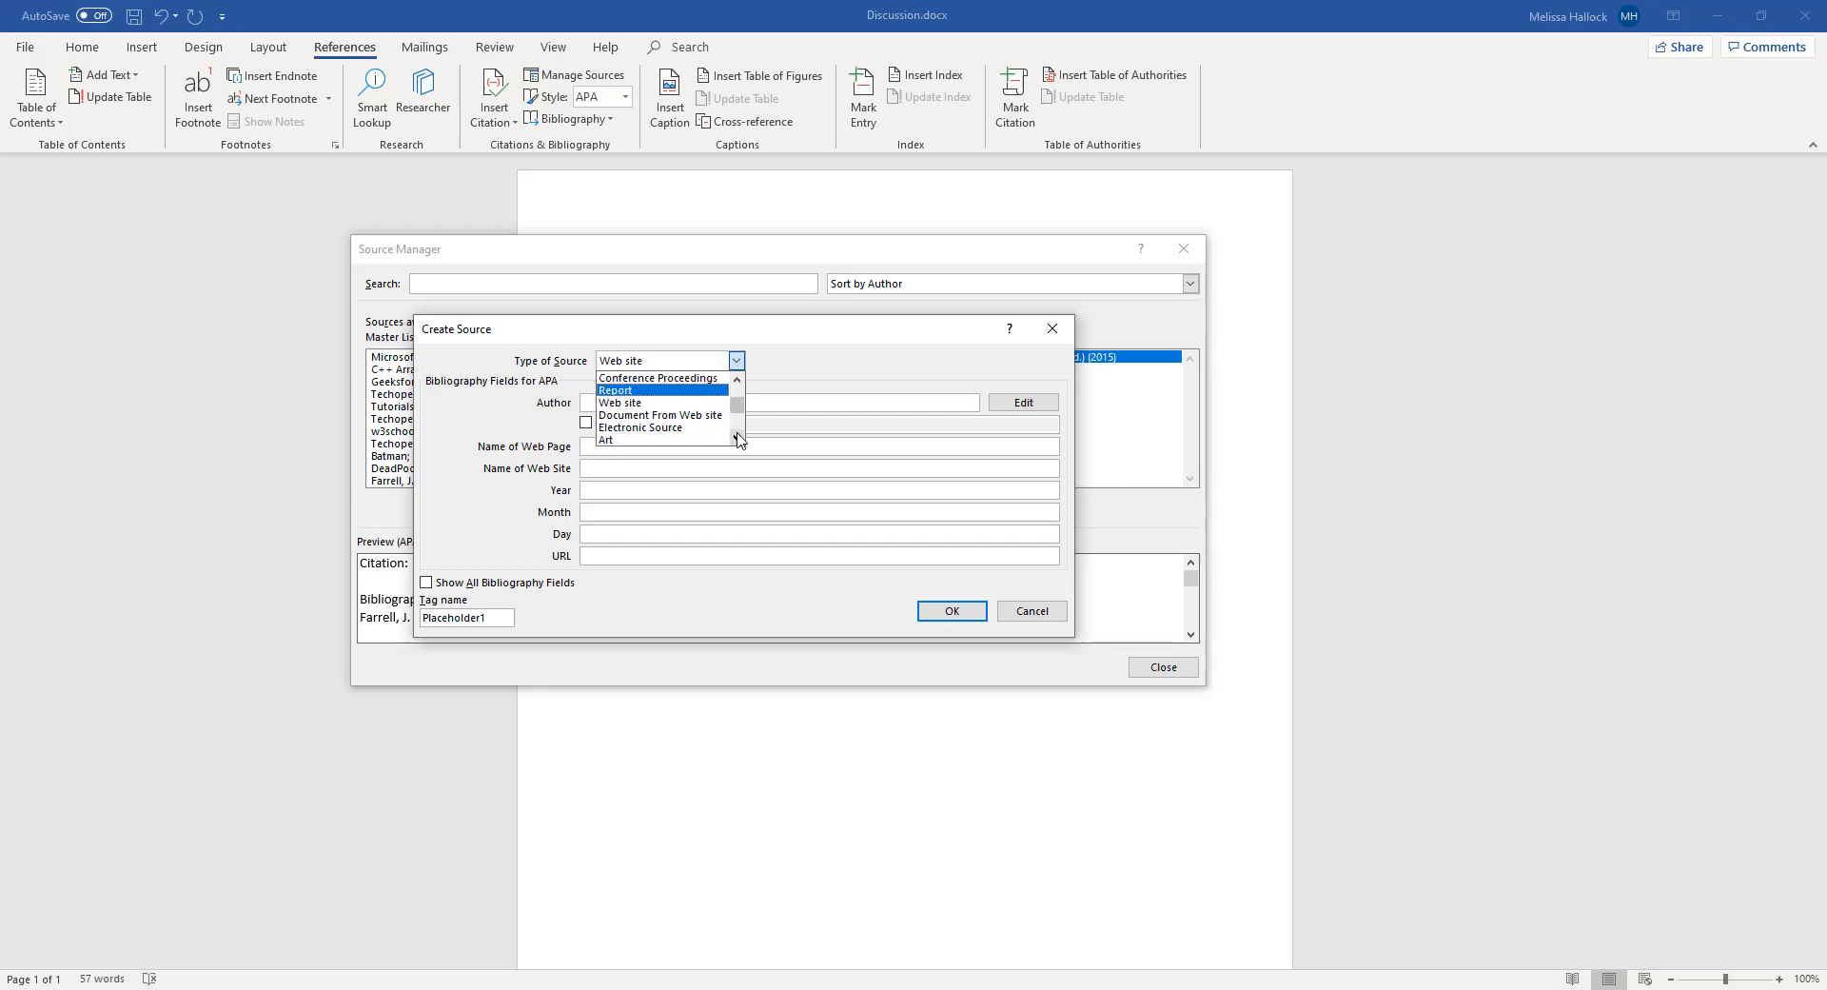
{"action": "left_click", "coordinate": [737, 437]}
{"action": "left_click", "coordinate": [737, 437]}
{"action": "left_click", "coordinate": [738, 437]}
{"action": "left_click", "coordinate": [738, 437]}
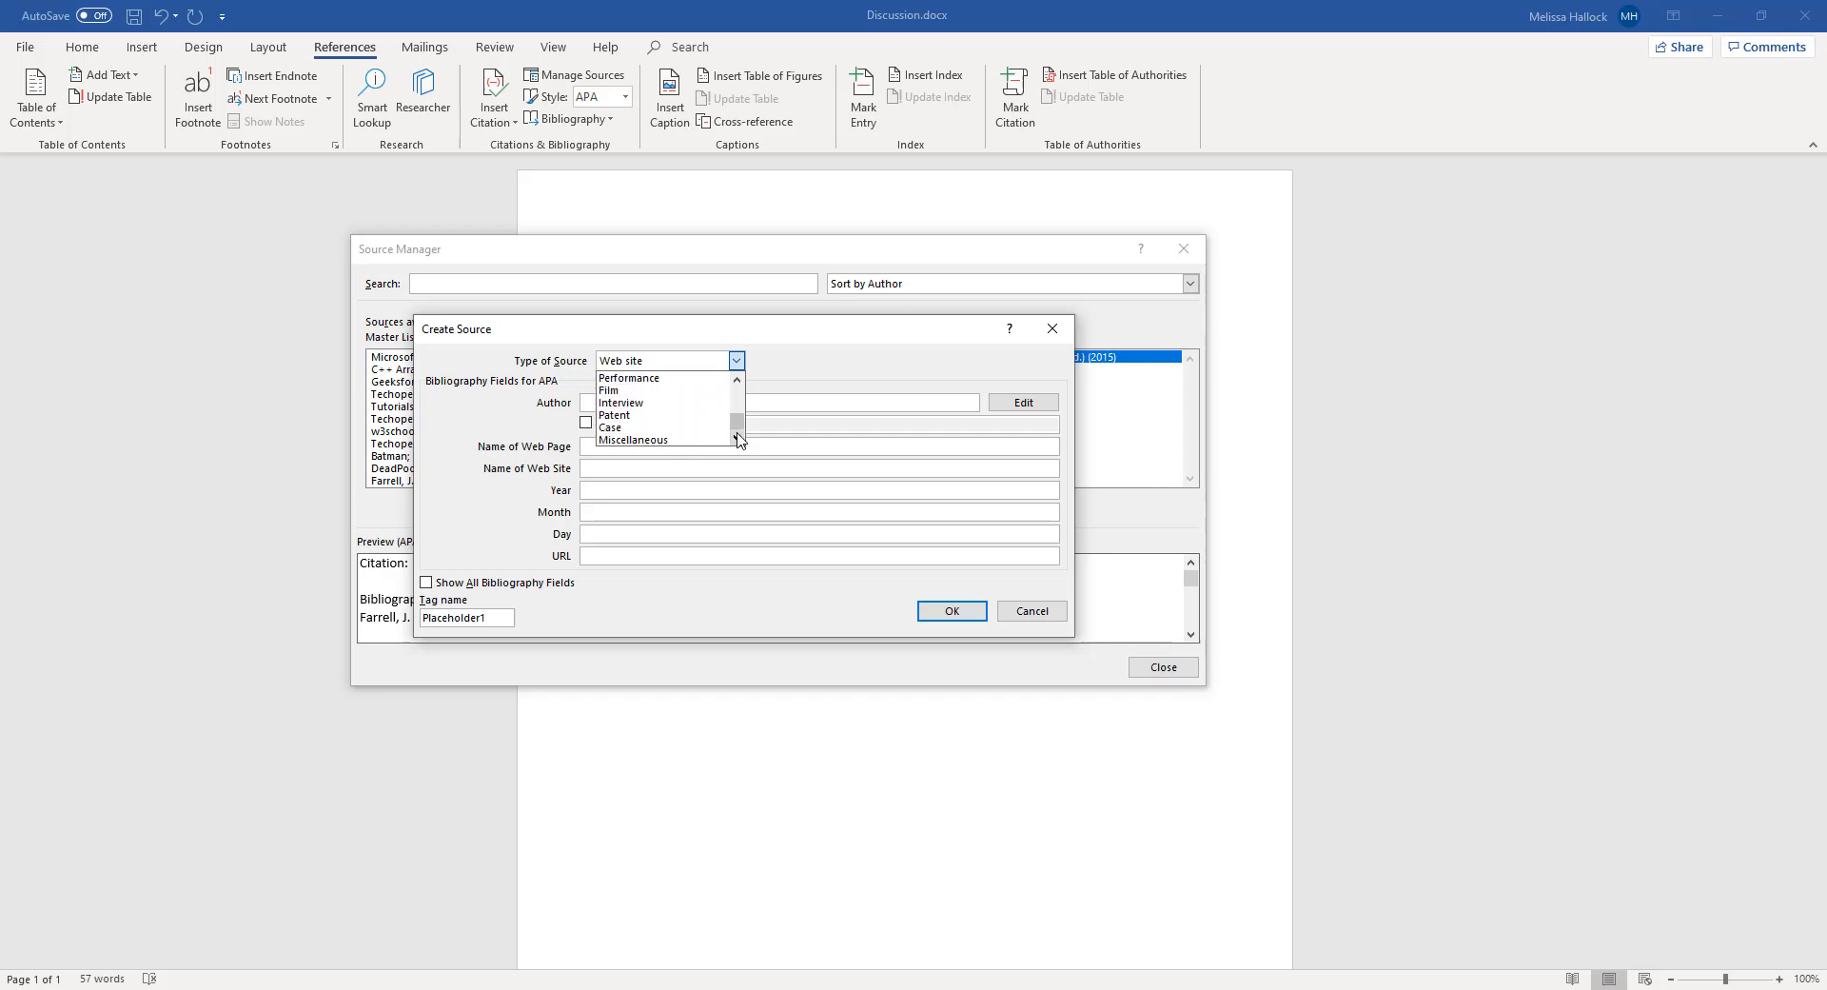
{"action": "left_click", "coordinate": [738, 380]}
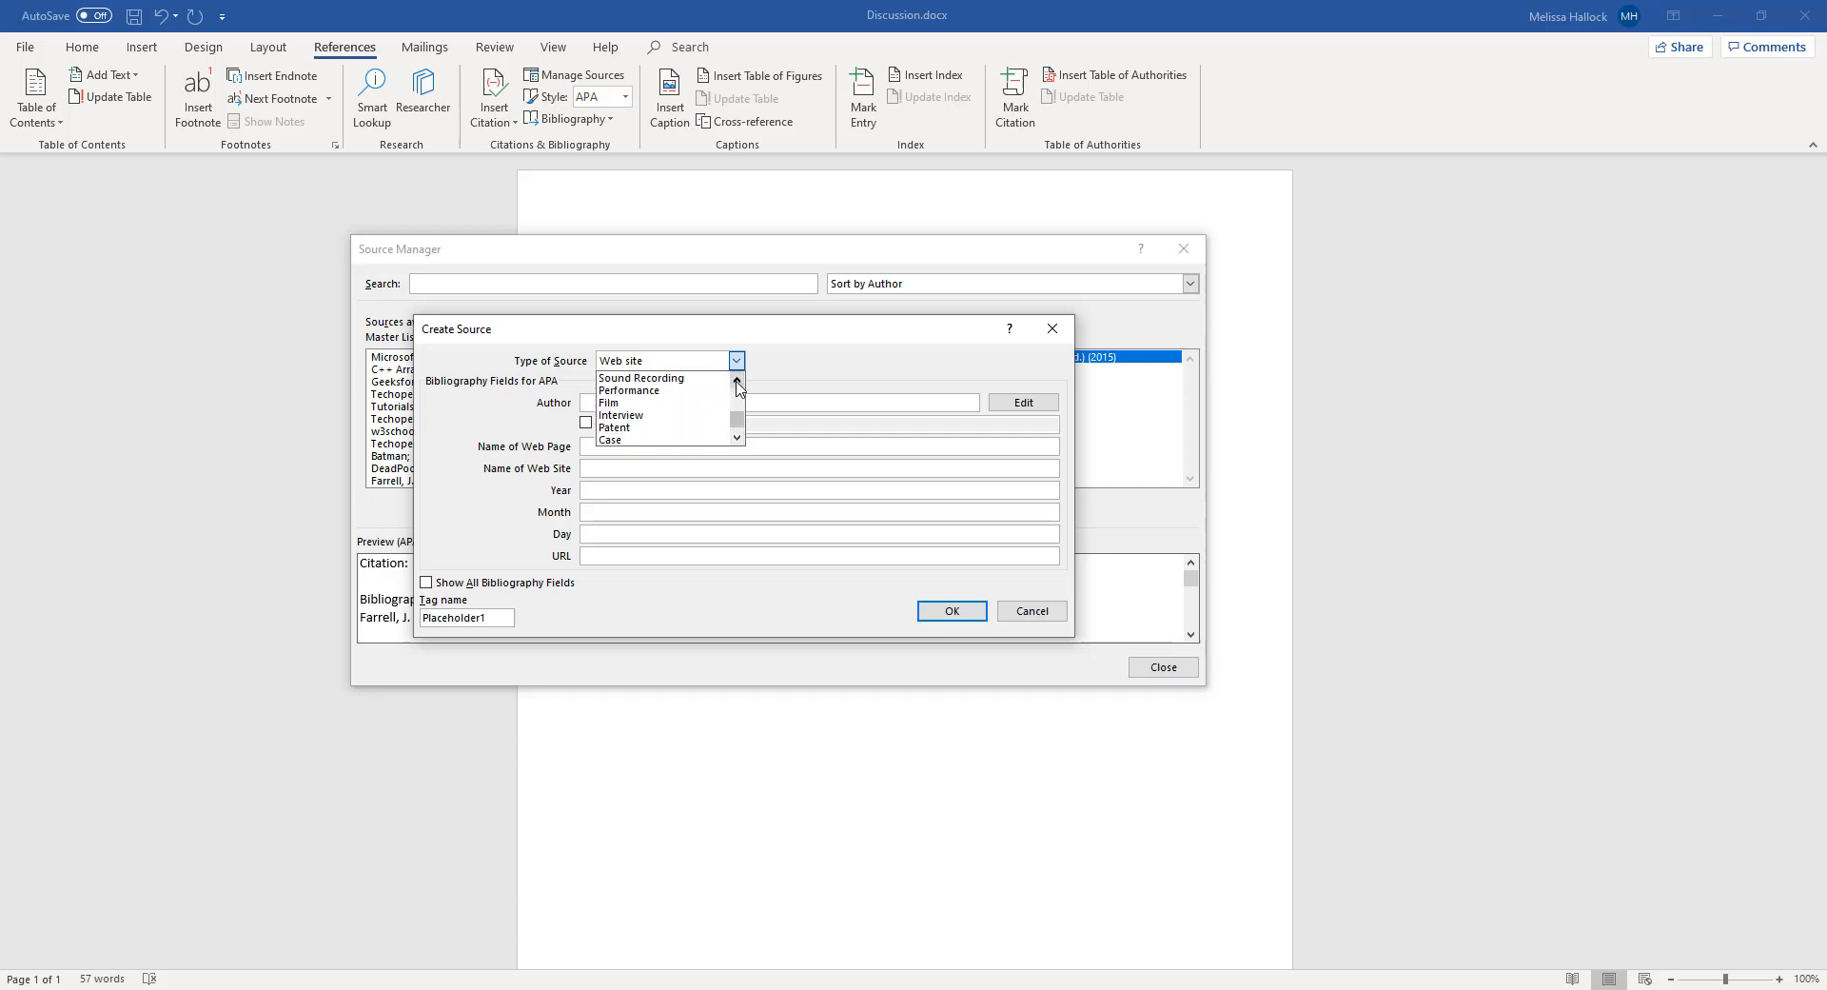
{"action": "left_click", "coordinate": [738, 380]}
{"action": "left_click", "coordinate": [737, 380]}
{"action": "left_click", "coordinate": [737, 380]}
{"action": "left_click", "coordinate": [737, 380]}
{"action": "left_click", "coordinate": [738, 380]}
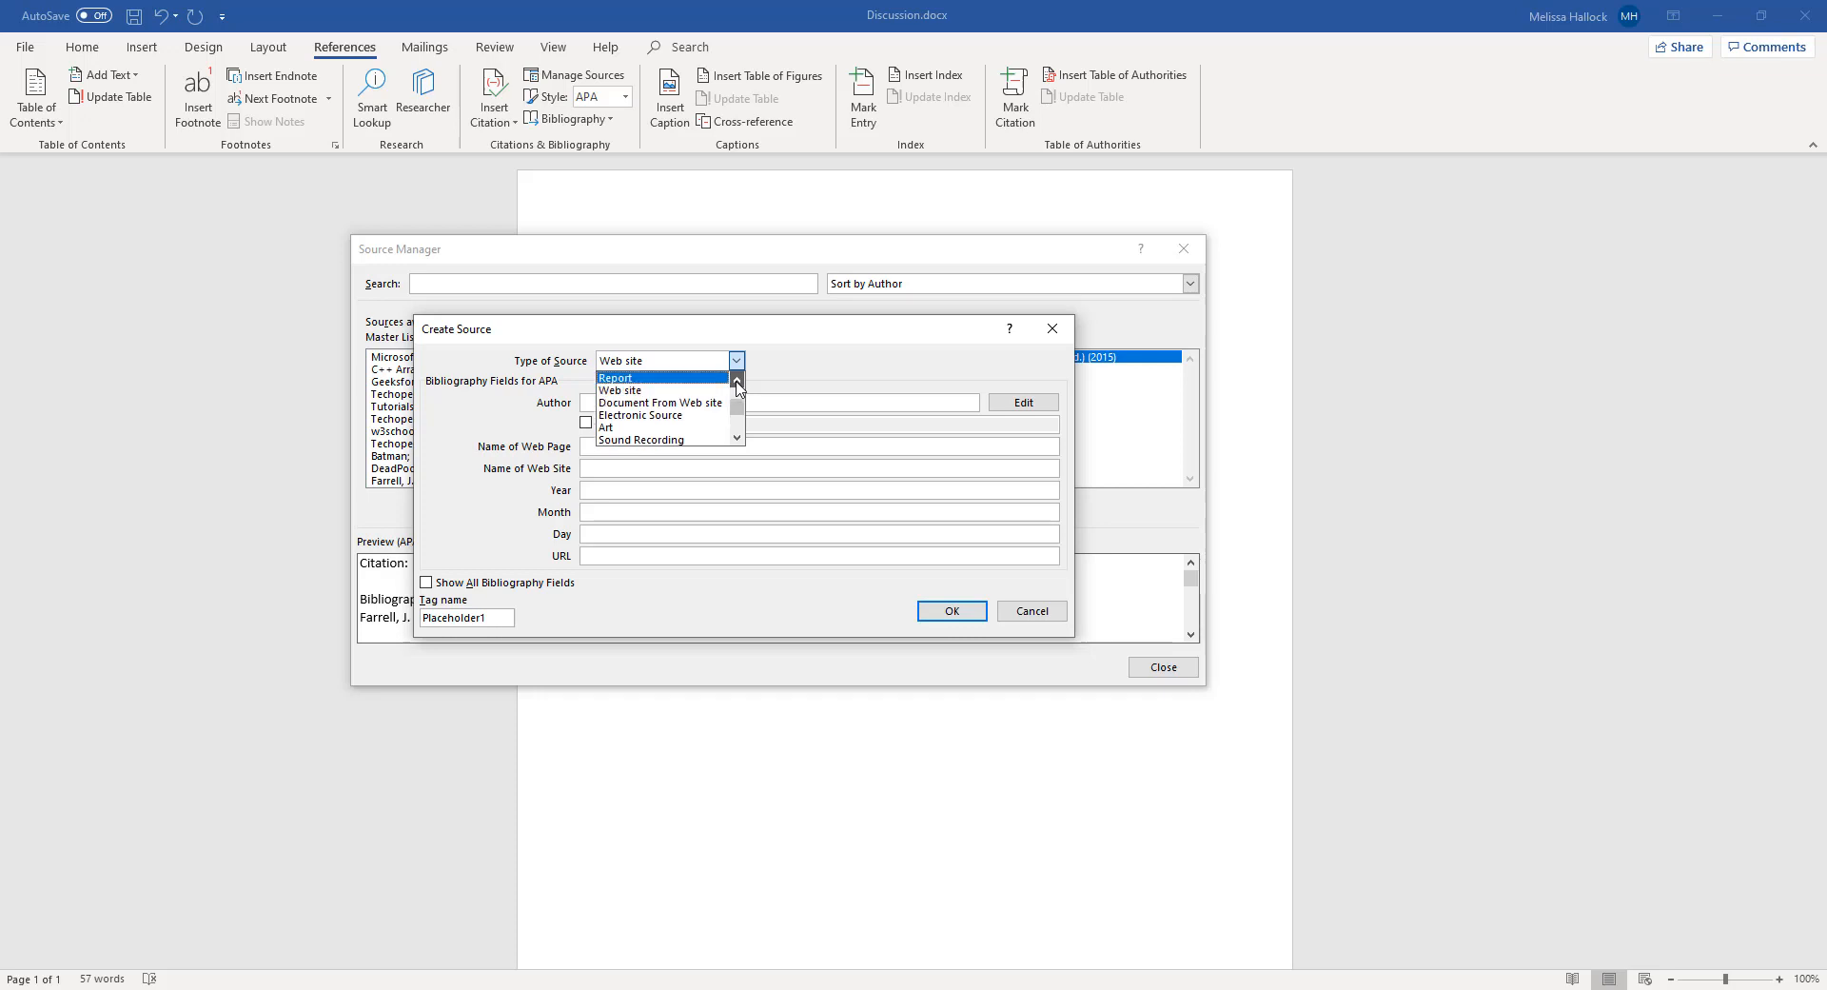
{"action": "left_click", "coordinate": [738, 380]}
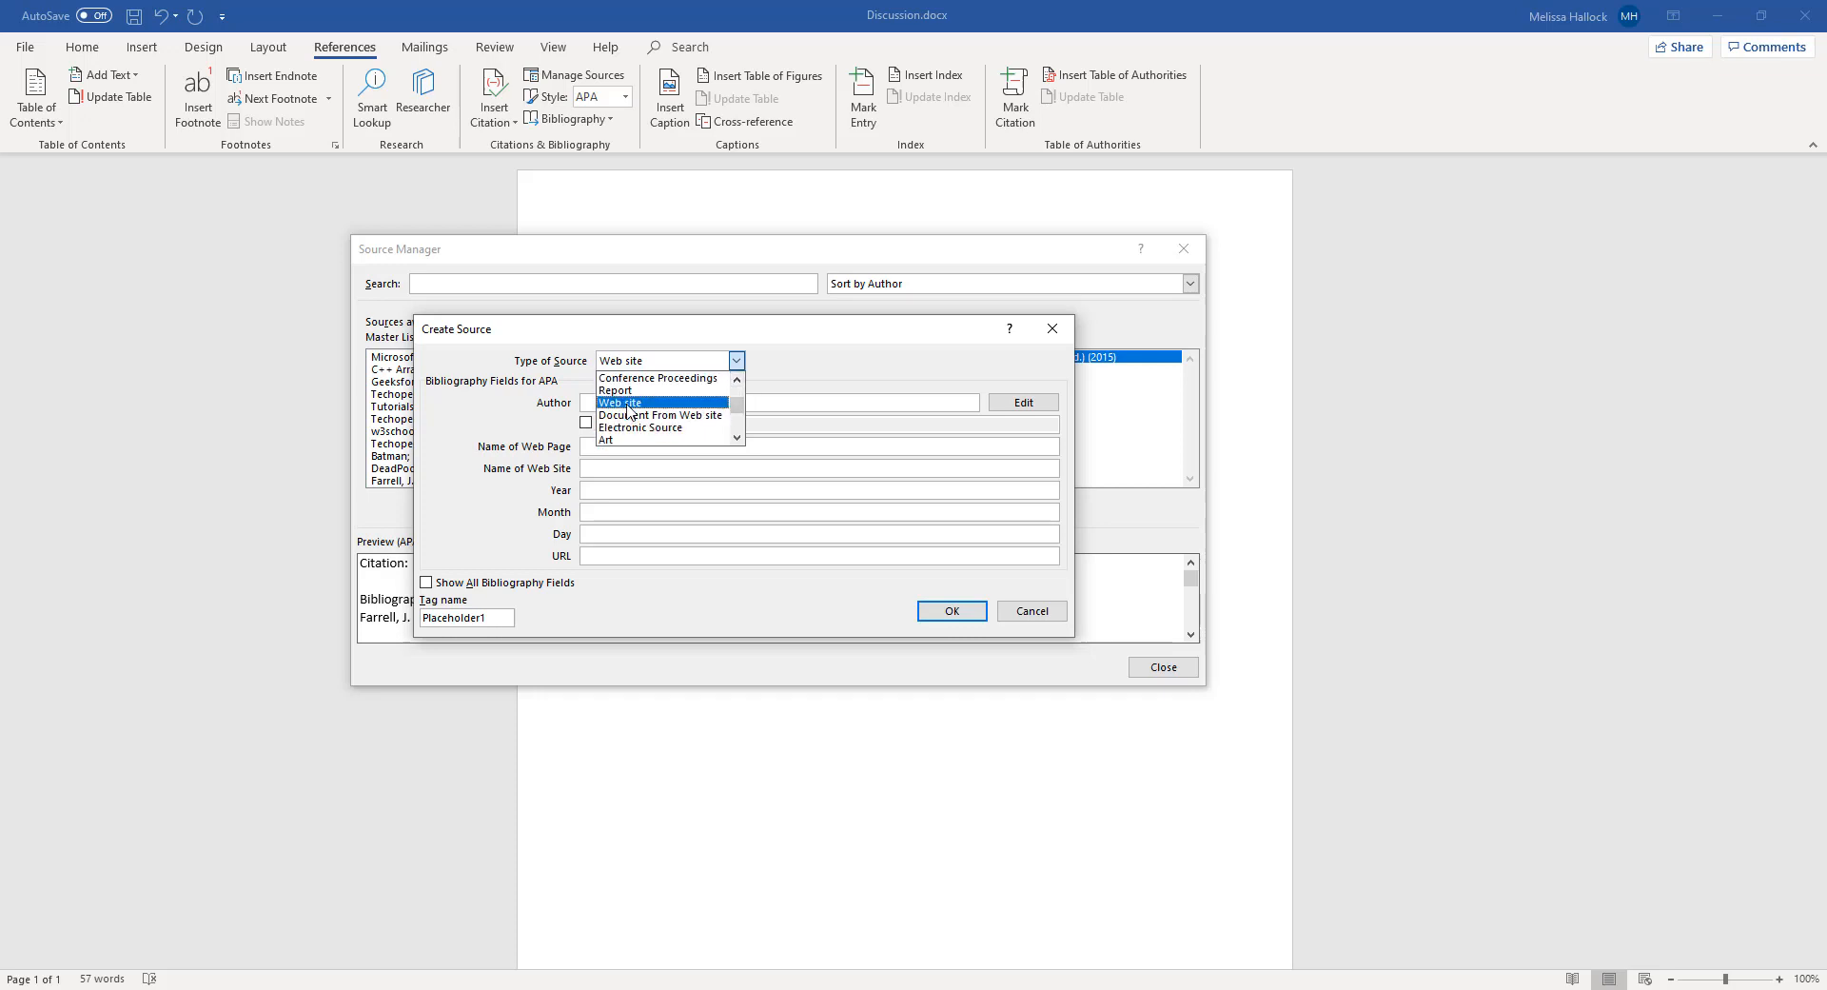
{"action": "left_click", "coordinate": [628, 403]}
Enter "Hulk, T." as the author of the new web site source
{"action": "left_click", "coordinate": [604, 403]}
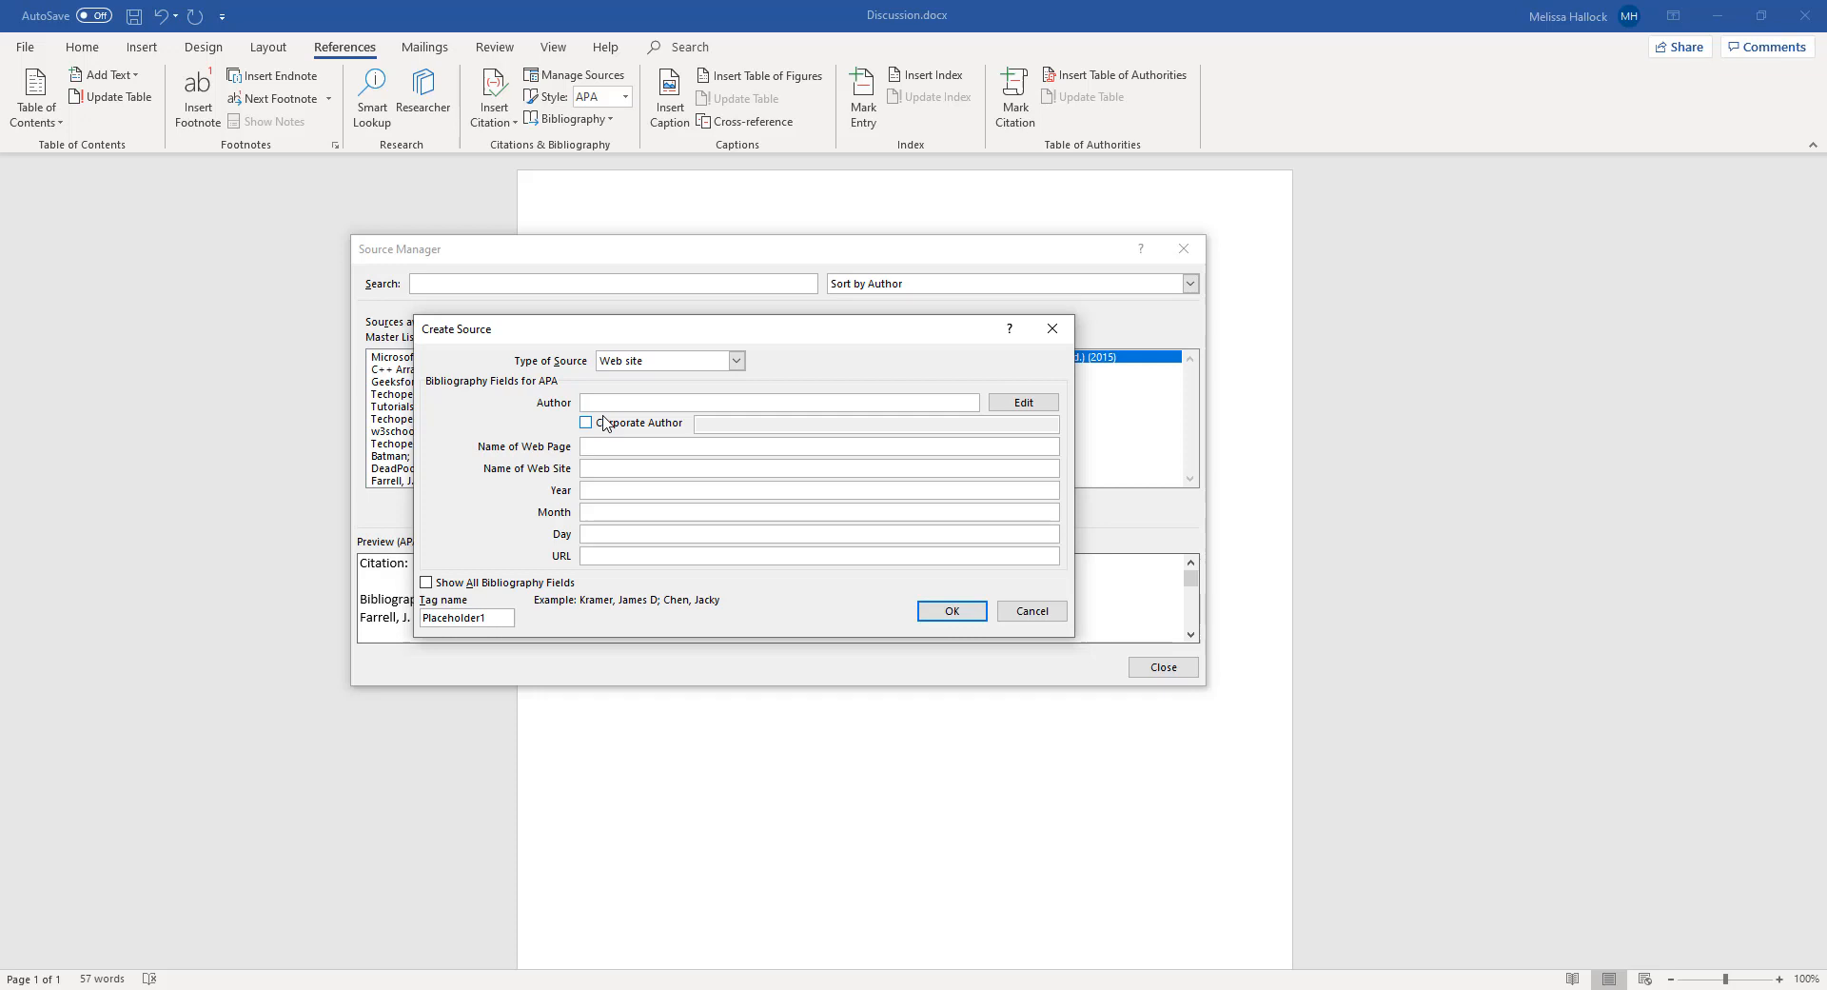
{"action": "type", "text": "The Hulk"}
{"action": "left_click_drag", "start_coordinate": [634, 406], "coordinate": [502, 393]}
{"action": "type", "text": "Hulk, S"}
{"action": "key", "text": "BackSpace"}
{"action": "key", "text": "BackSpace"}
{"action": "key", "text": "BackSpace"}
{"action": "type", "text": "T"}
Set the source's web page name to "Hulk, Inc"
{"action": "left_click", "coordinate": [623, 468]}
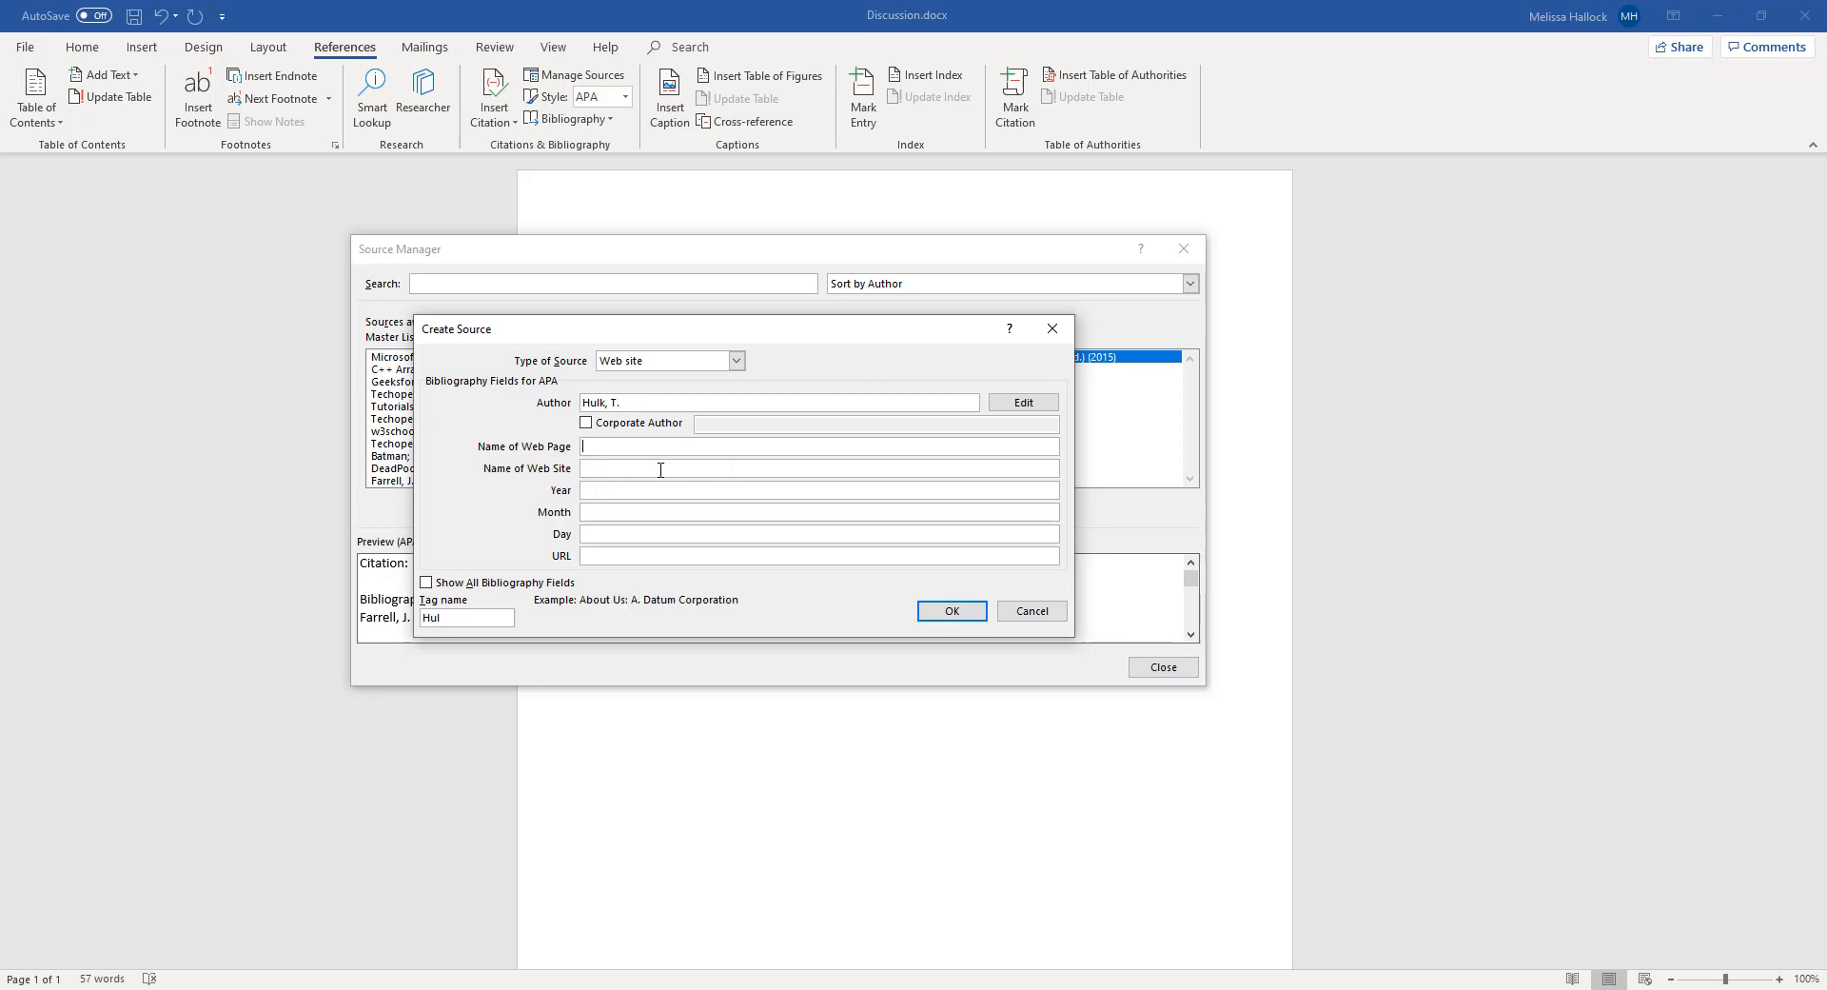
{"action": "type", "text": "Hulk, Inc"}
Set the source's web site name to "How to plan accordingly for program developmennt"
{"action": "left_click", "coordinate": [626, 470]}
{"action": "type", "text": "How to"}
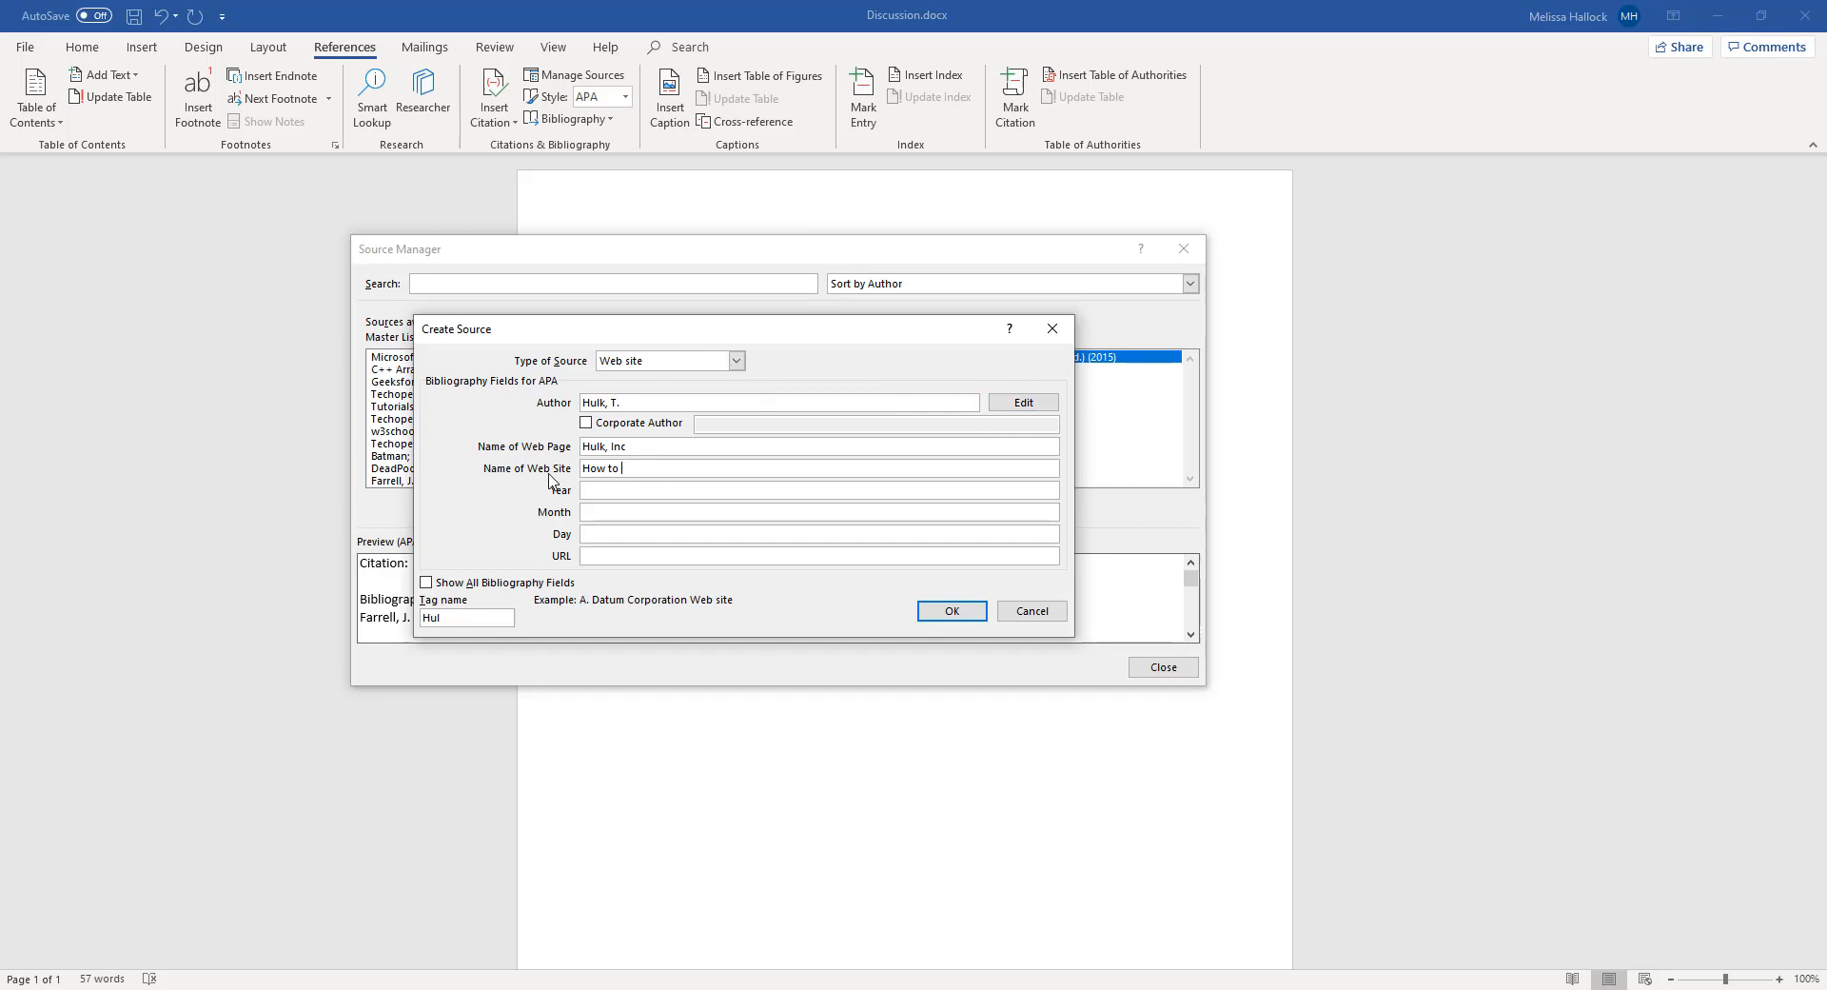
{"action": "type", "text": "plan accordinglin"}
{"action": "key", "text": "BackSpace"}
{"action": "type", "text": "ly for program developmenht"}
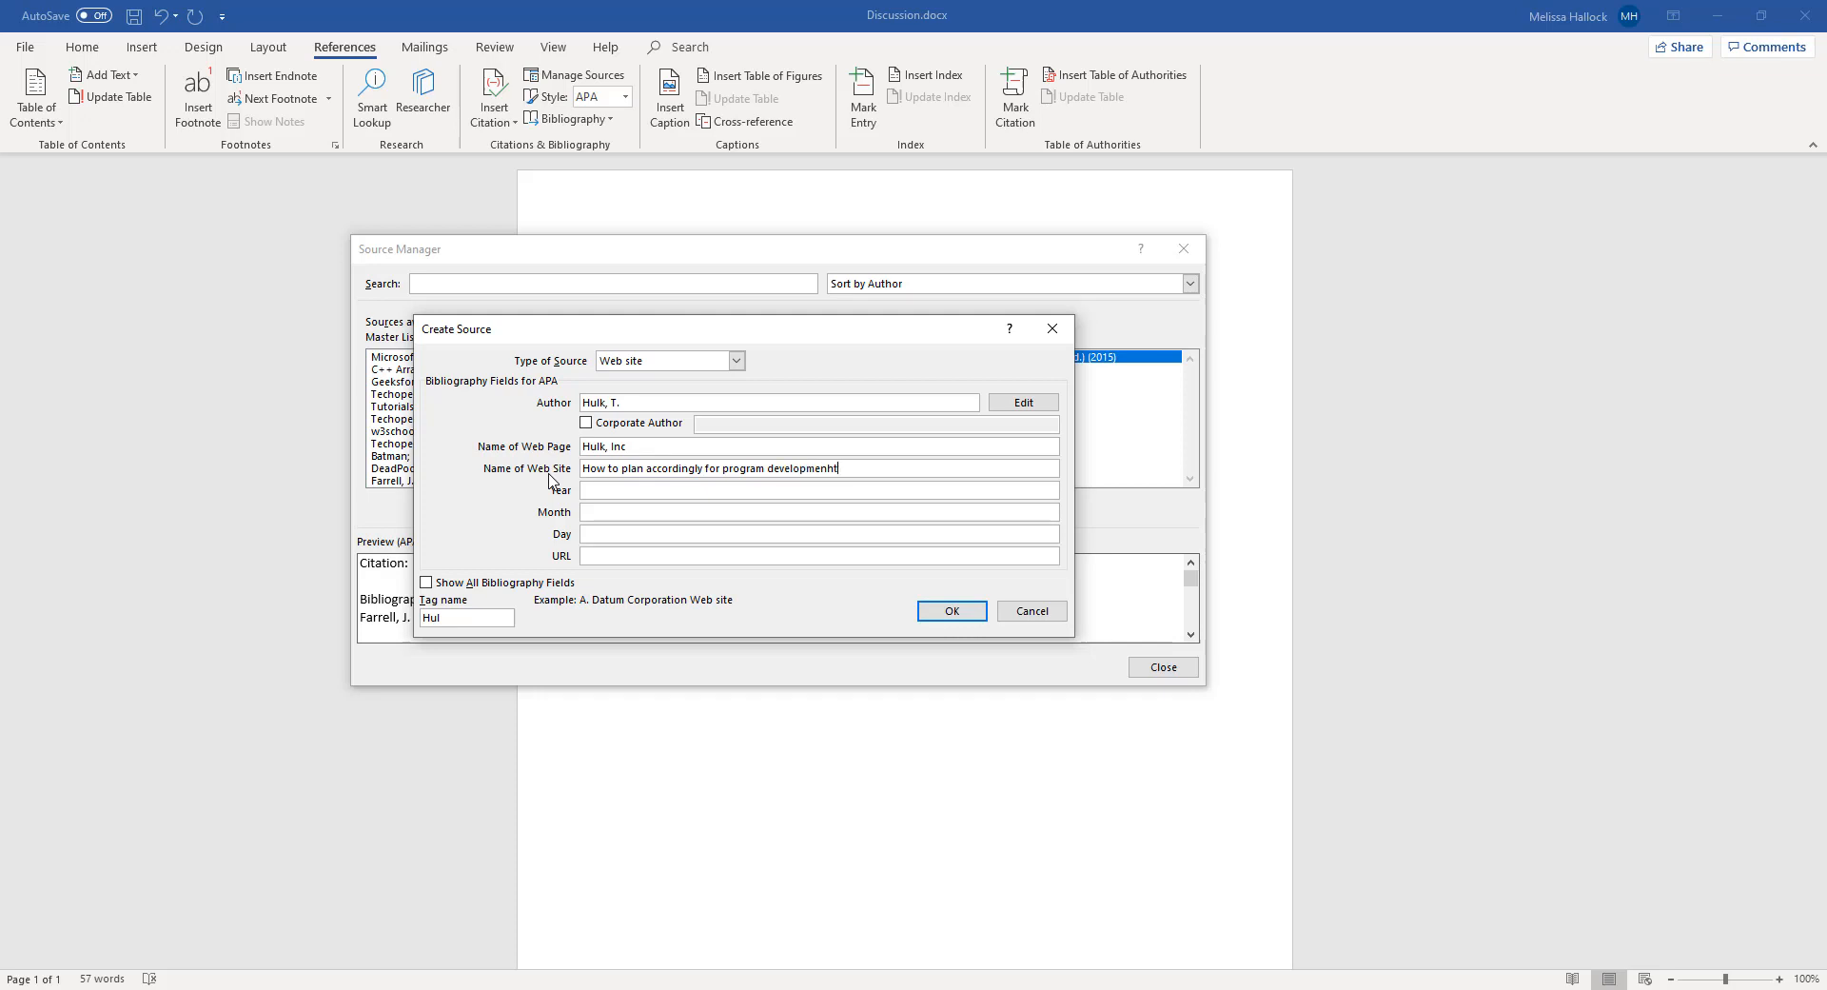
{"action": "key", "text": "BackSpace"}
{"action": "key", "text": "BackSpace"}
{"action": "type", "text": "nt"}
{"action": "left_click", "coordinate": [592, 491]}
{"action": "type", "text": "2020"}
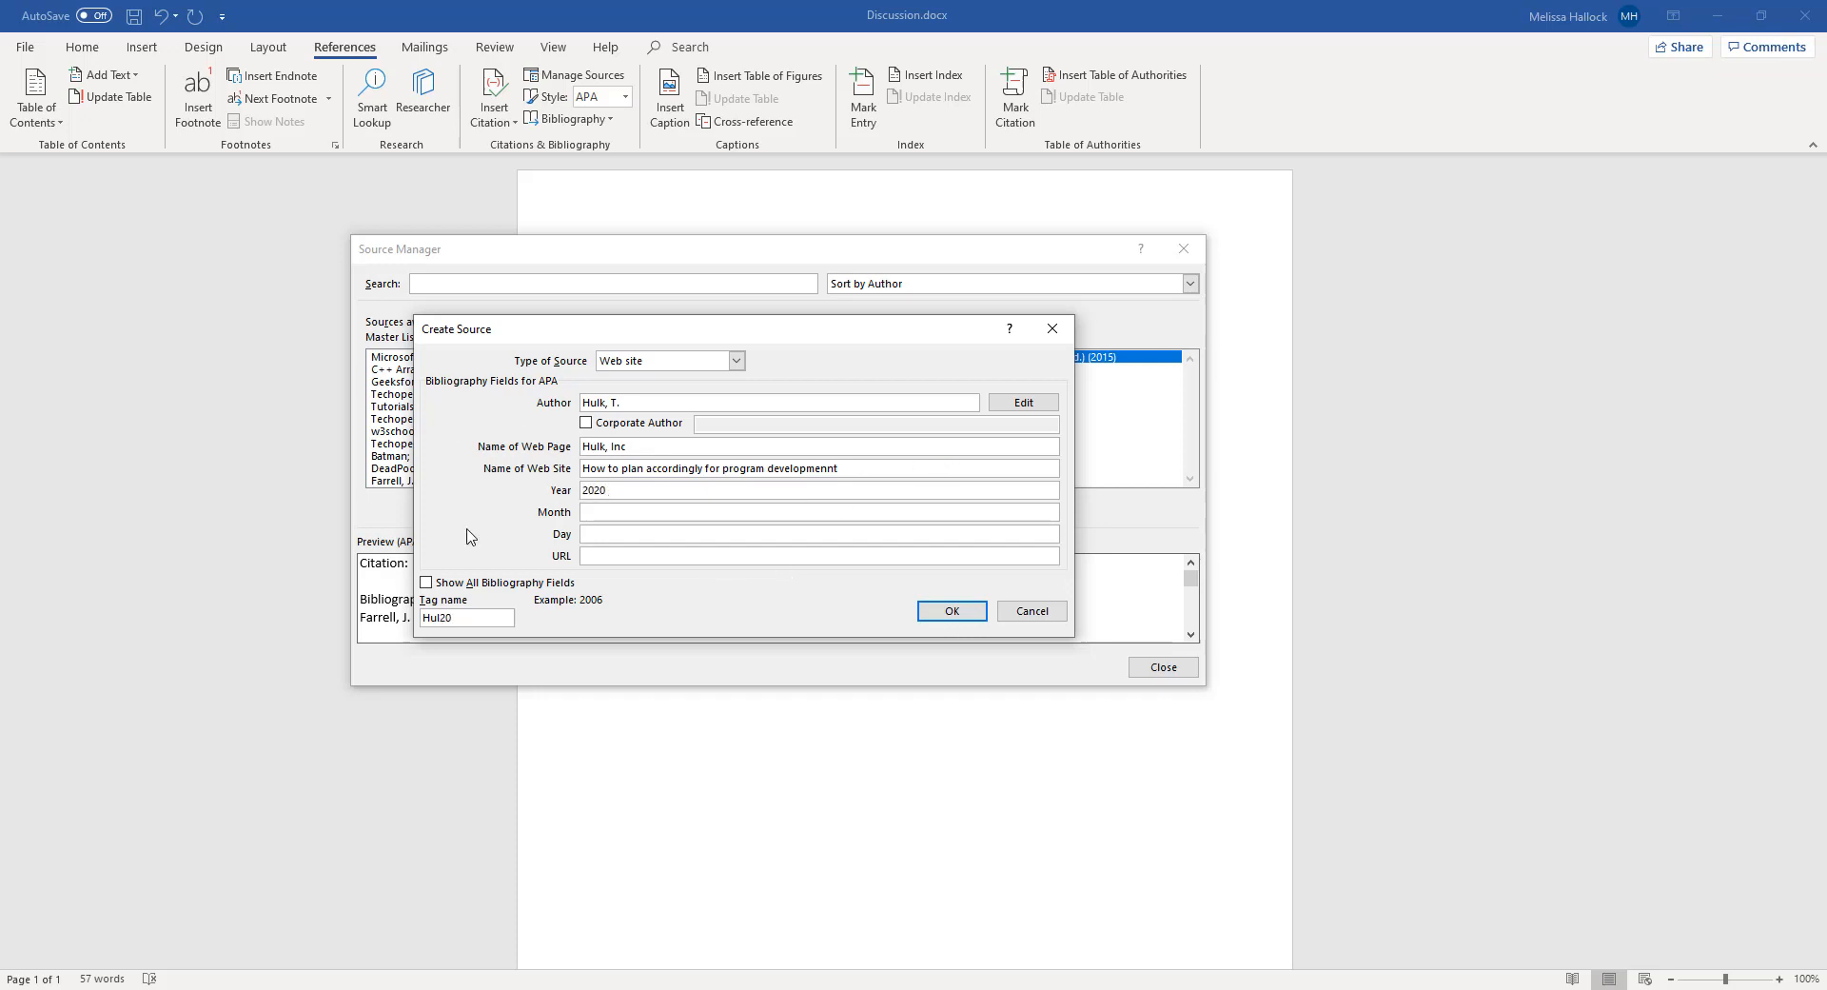
{"action": "left_click", "coordinate": [616, 516]}
{"action": "left_click", "coordinate": [596, 531]}
{"action": "left_click", "coordinate": [609, 554]}
{"action": "type", "text": "www.hulkdevelopment"}
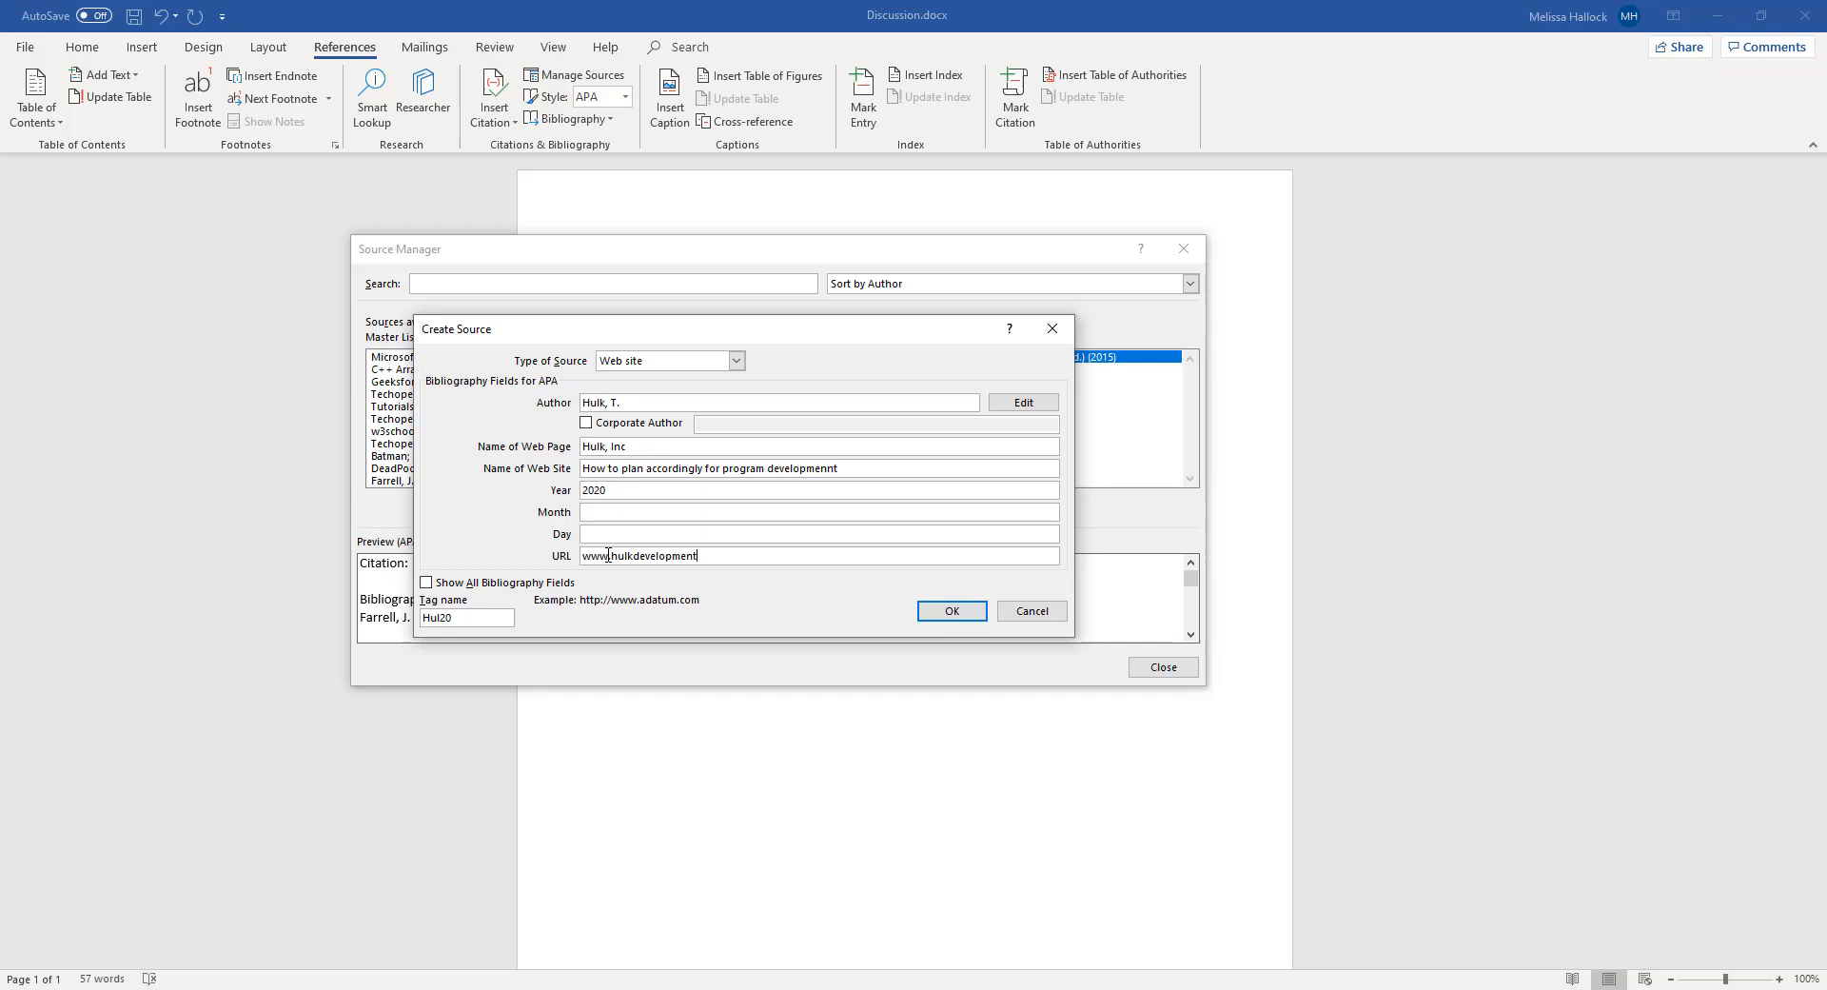
{"action": "type", "text": ".com"}
Check the author and year of the new web site source and save it
{"action": "left_click", "coordinate": [625, 402]}
{"action": "left_click_drag", "start_coordinate": [634, 401], "coordinate": [556, 394]}
{"action": "left_click", "coordinate": [620, 490]}
{"action": "left_click_drag", "start_coordinate": [619, 489], "coordinate": [564, 487]}
{"action": "left_click", "coordinate": [941, 612]}
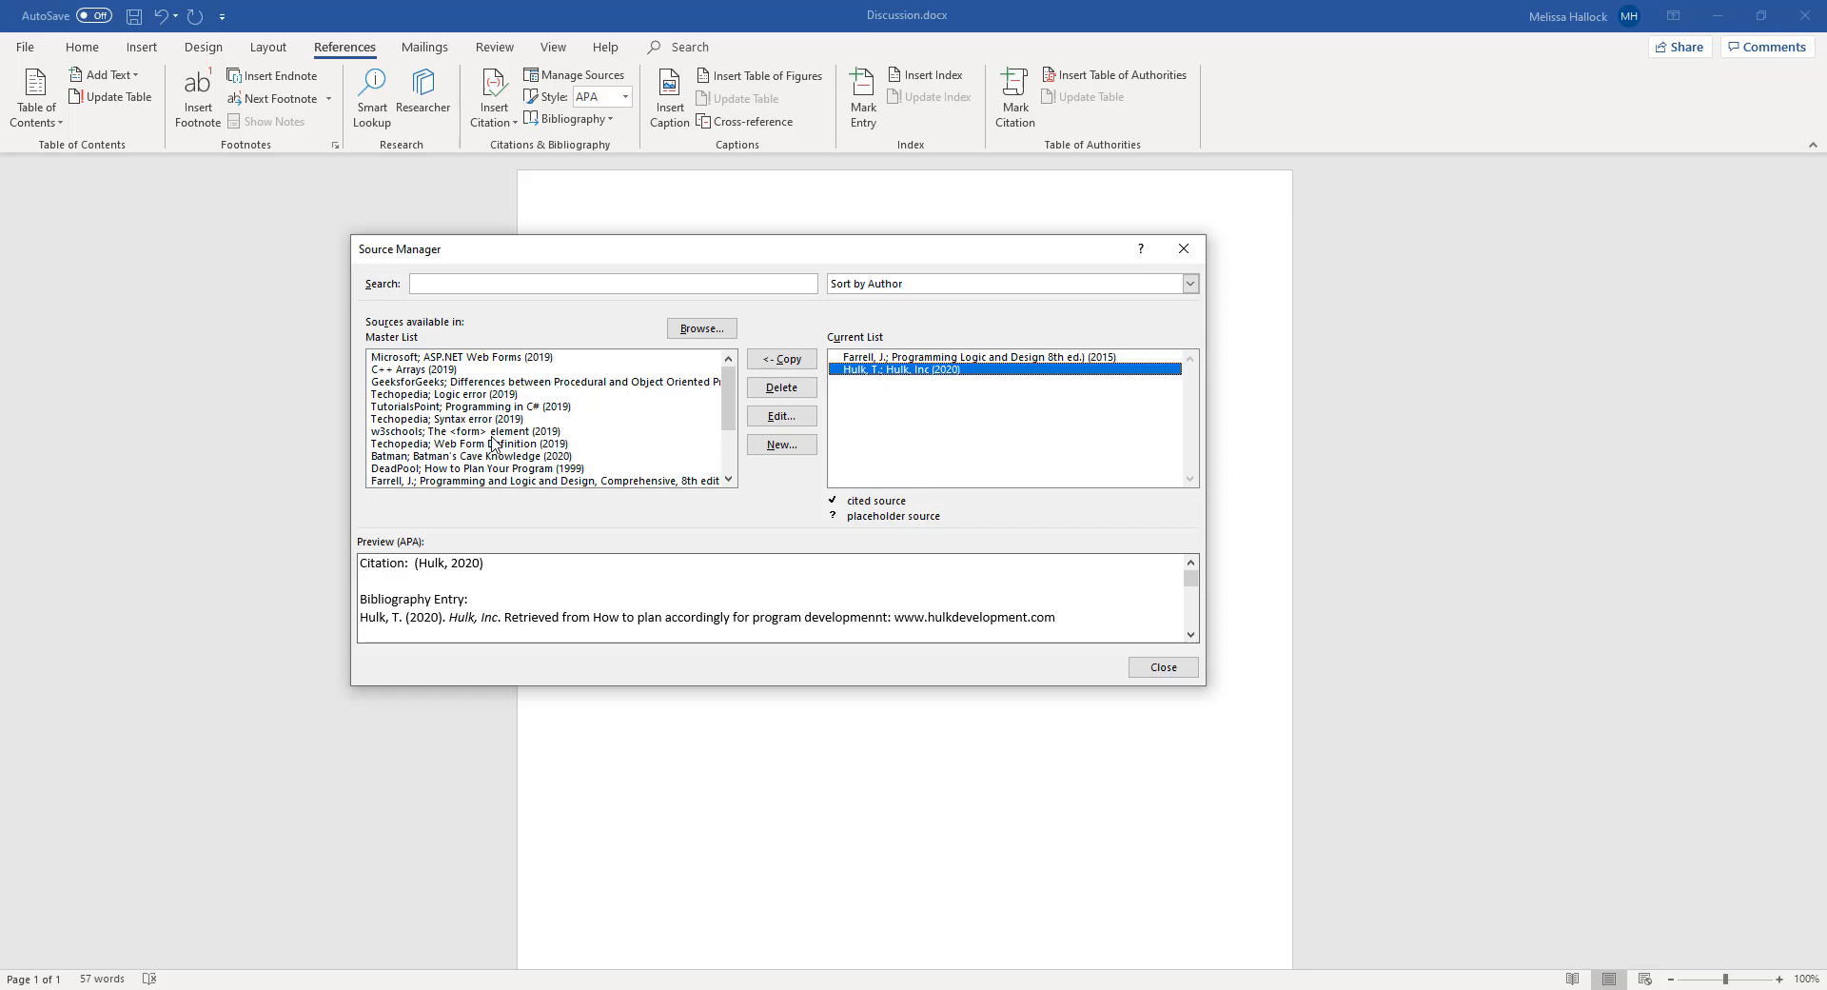
Copy the DeadPool source "How to Plan Your Program (1999)" from the master list to the current list and close the Source Manager
{"action": "left_click", "coordinate": [482, 469]}
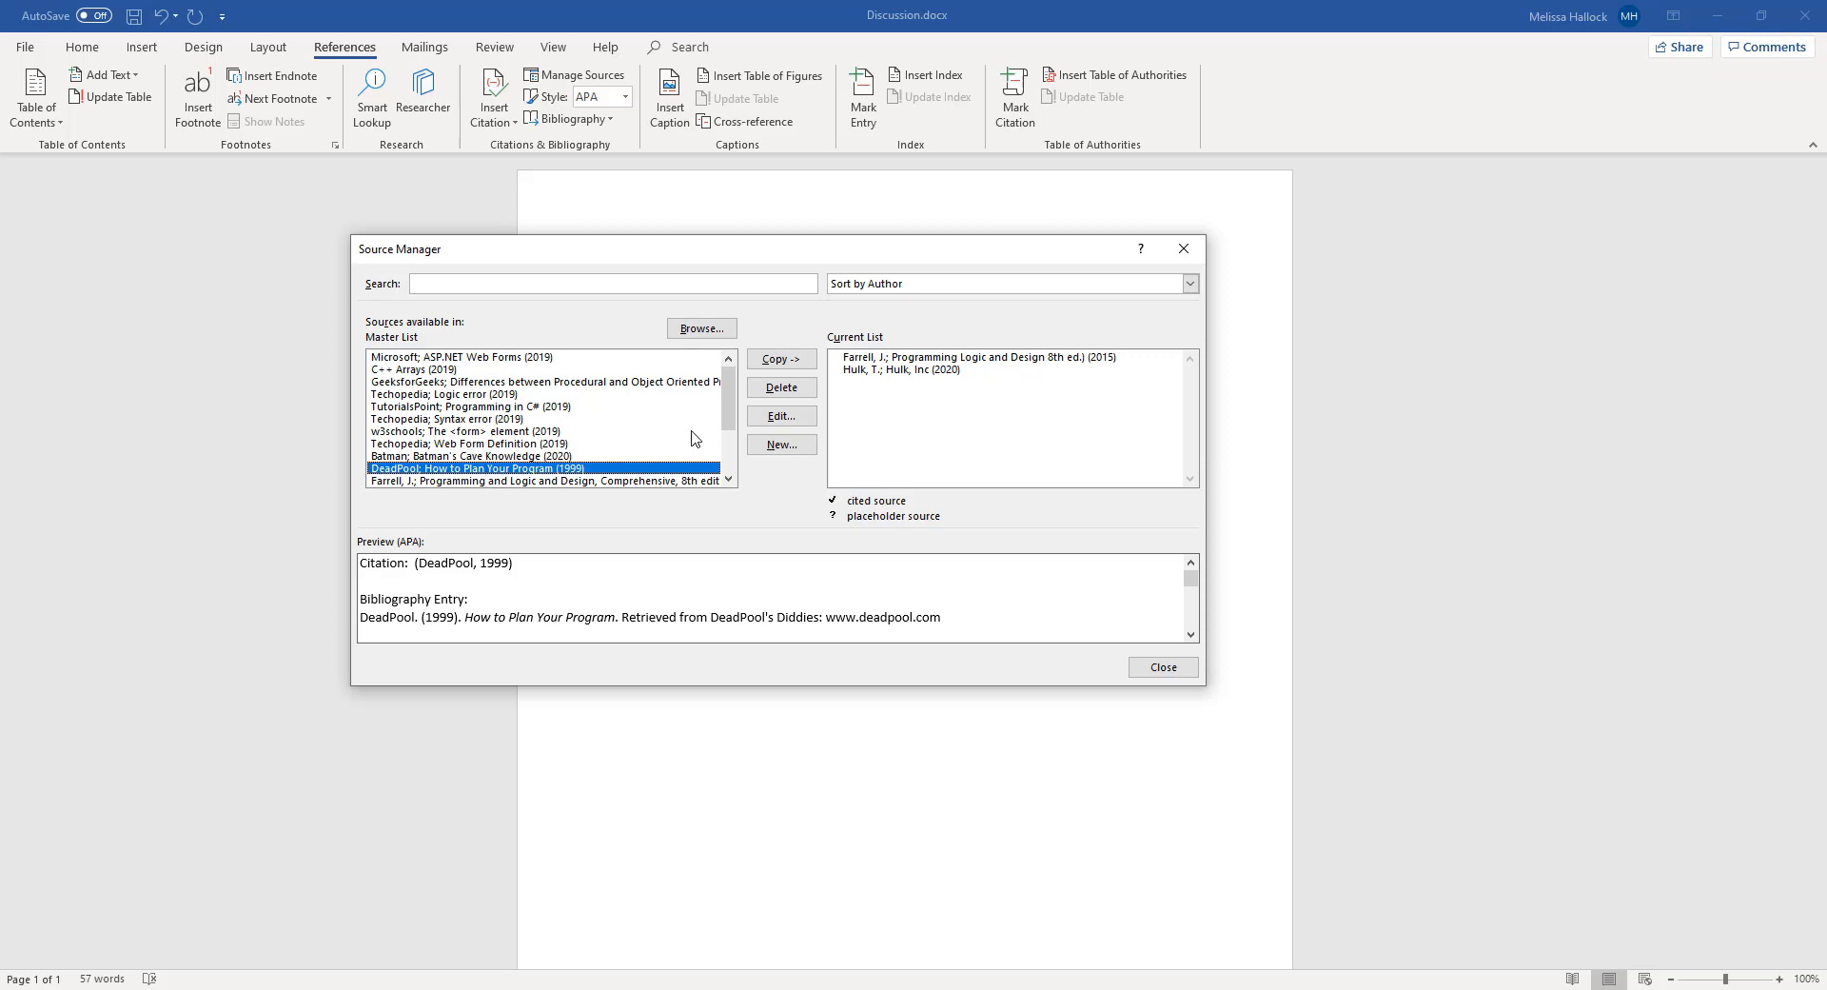
{"action": "left_click", "coordinate": [780, 360]}
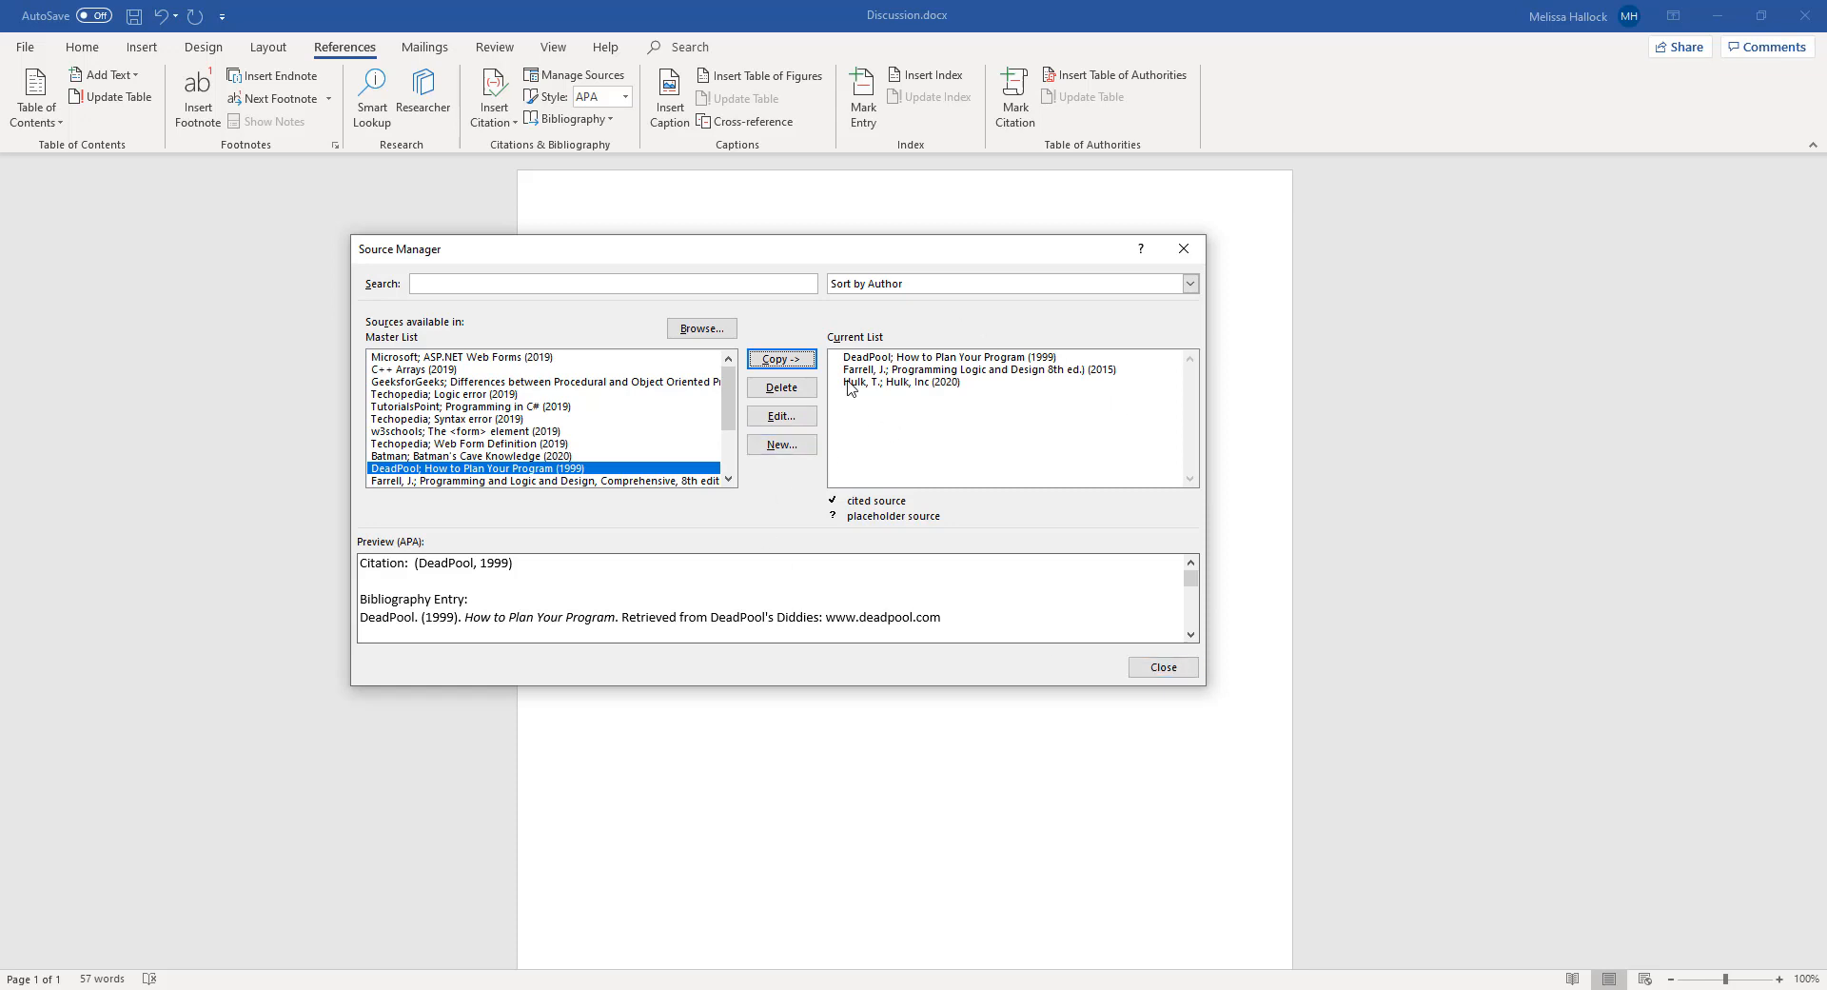
{"action": "left_click", "coordinate": [1157, 669]}
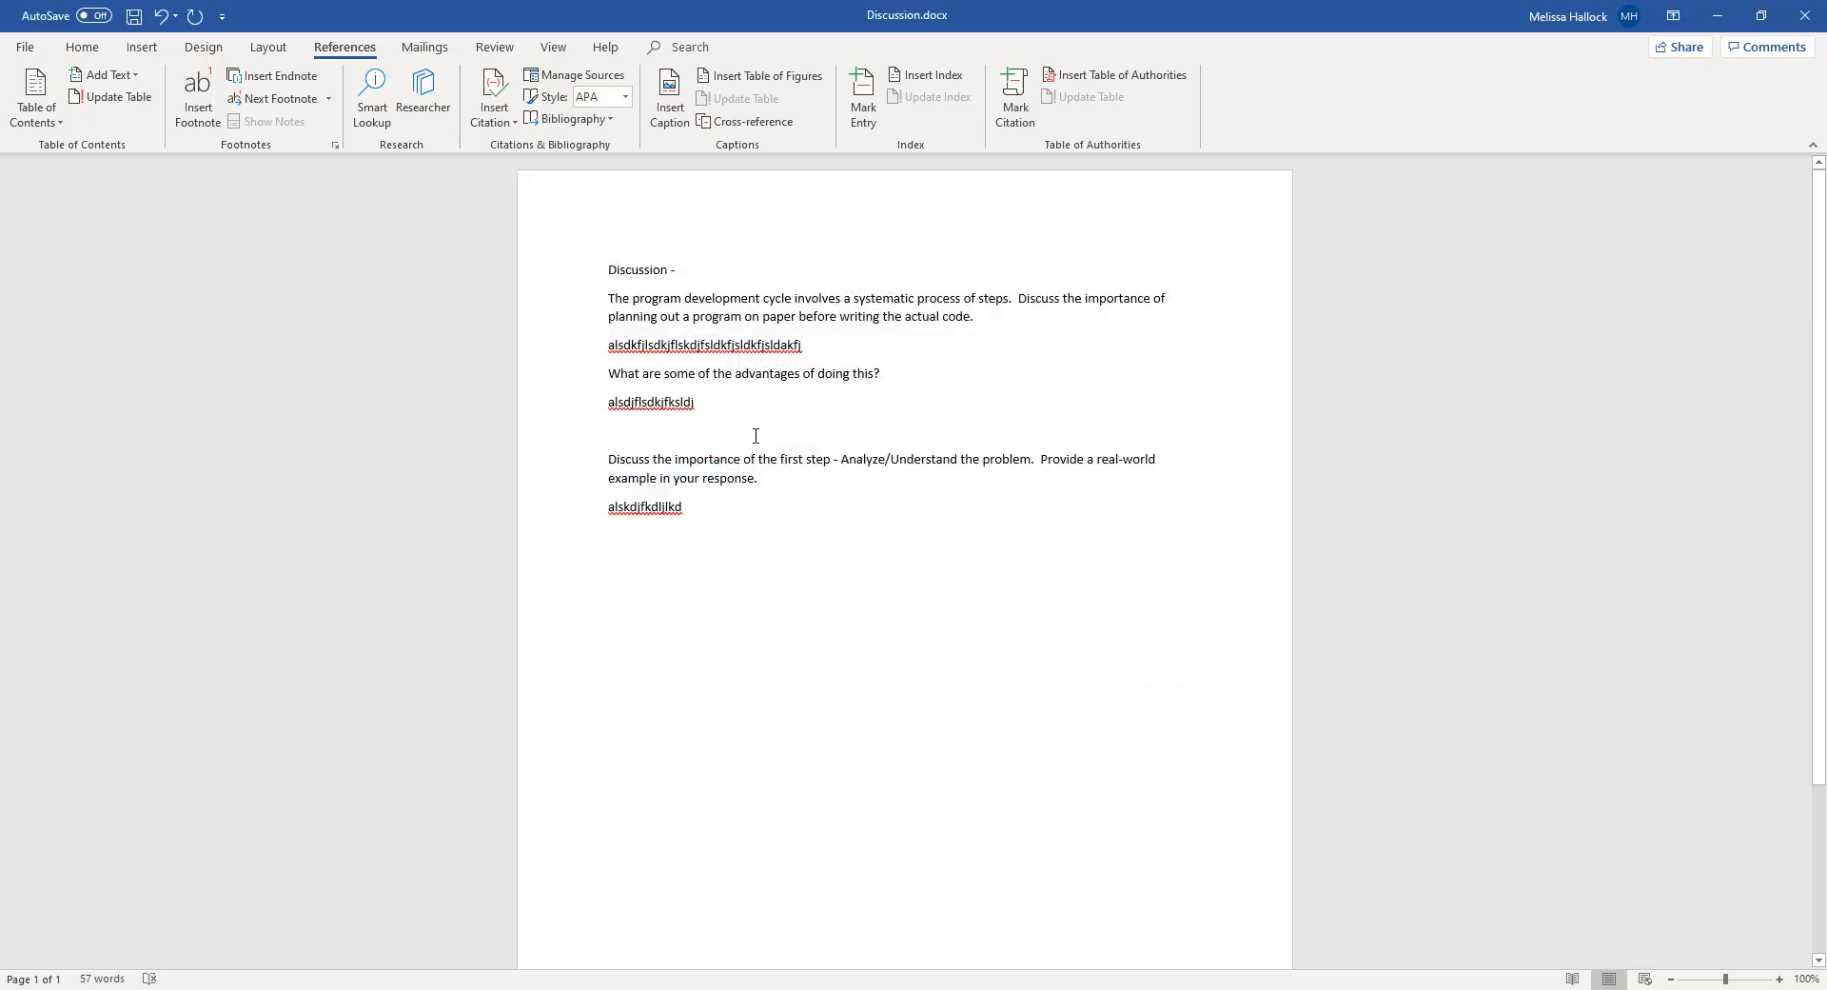
Insert a citation of "Programming Logic and Design 8th ed.) (2015)" at the end of the second answer
{"action": "left_click", "coordinate": [712, 402]}
{"action": "left_click", "coordinate": [492, 124]}
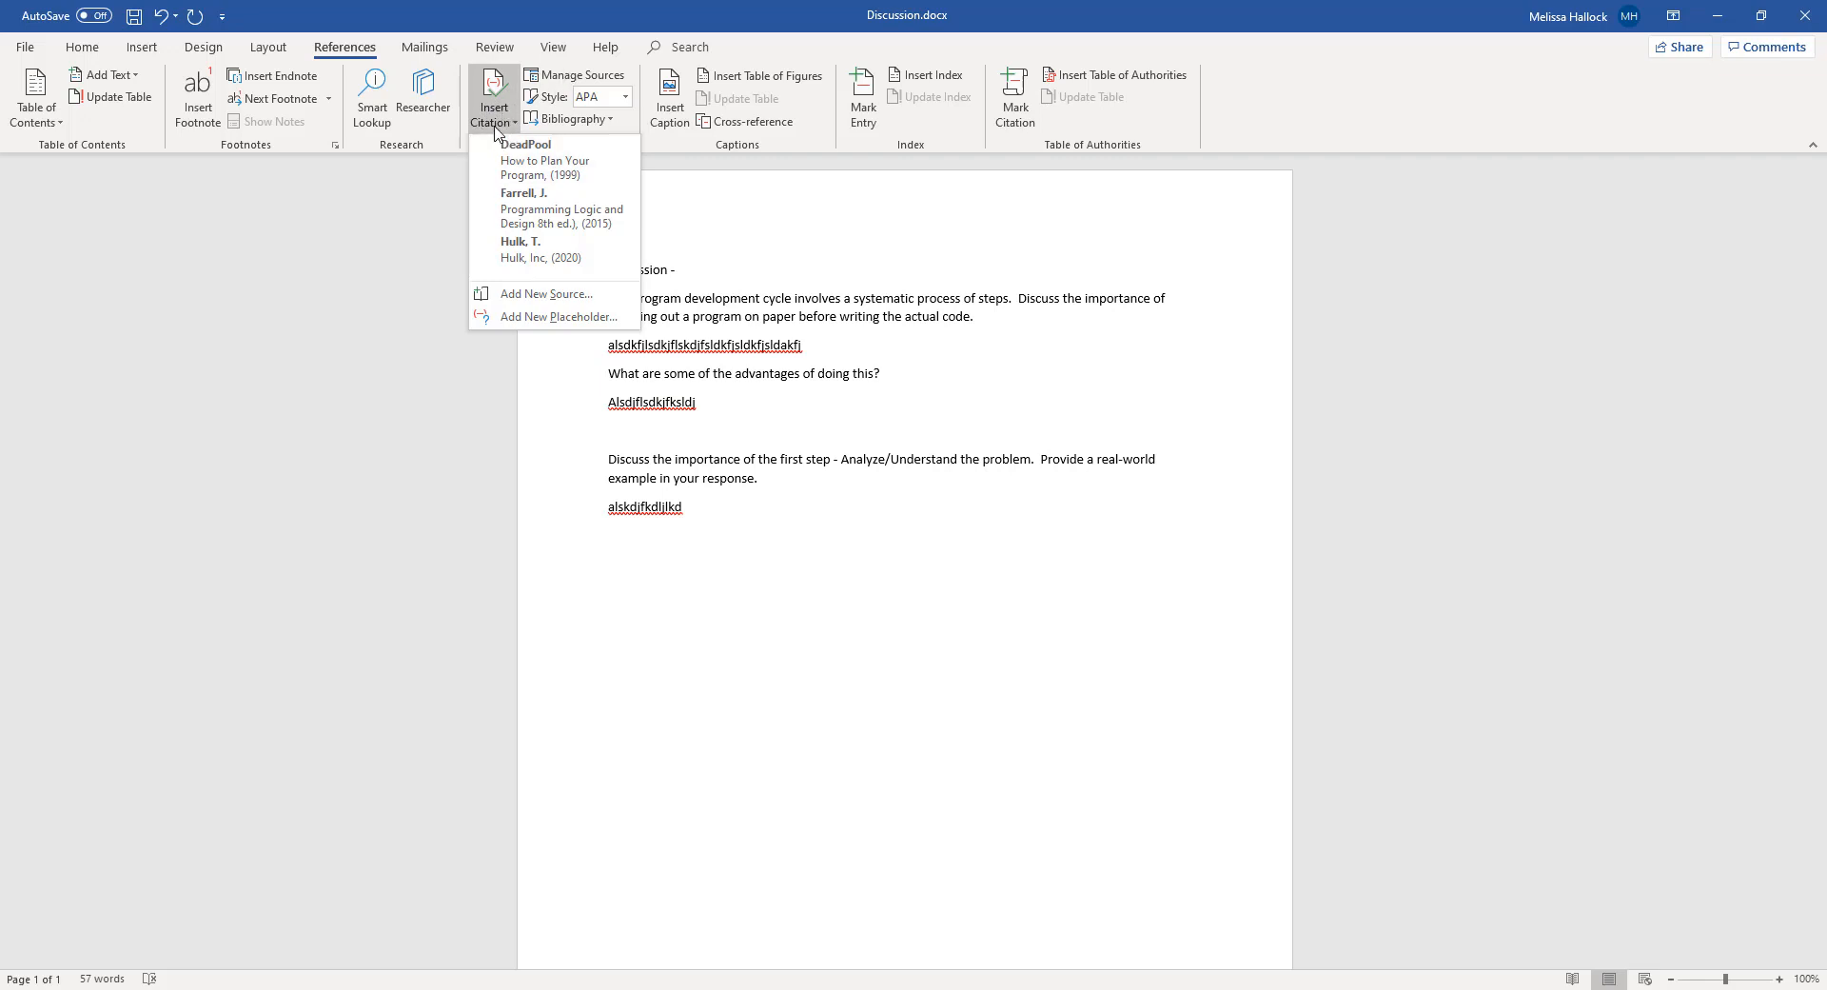
{"action": "left_click", "coordinate": [562, 210]}
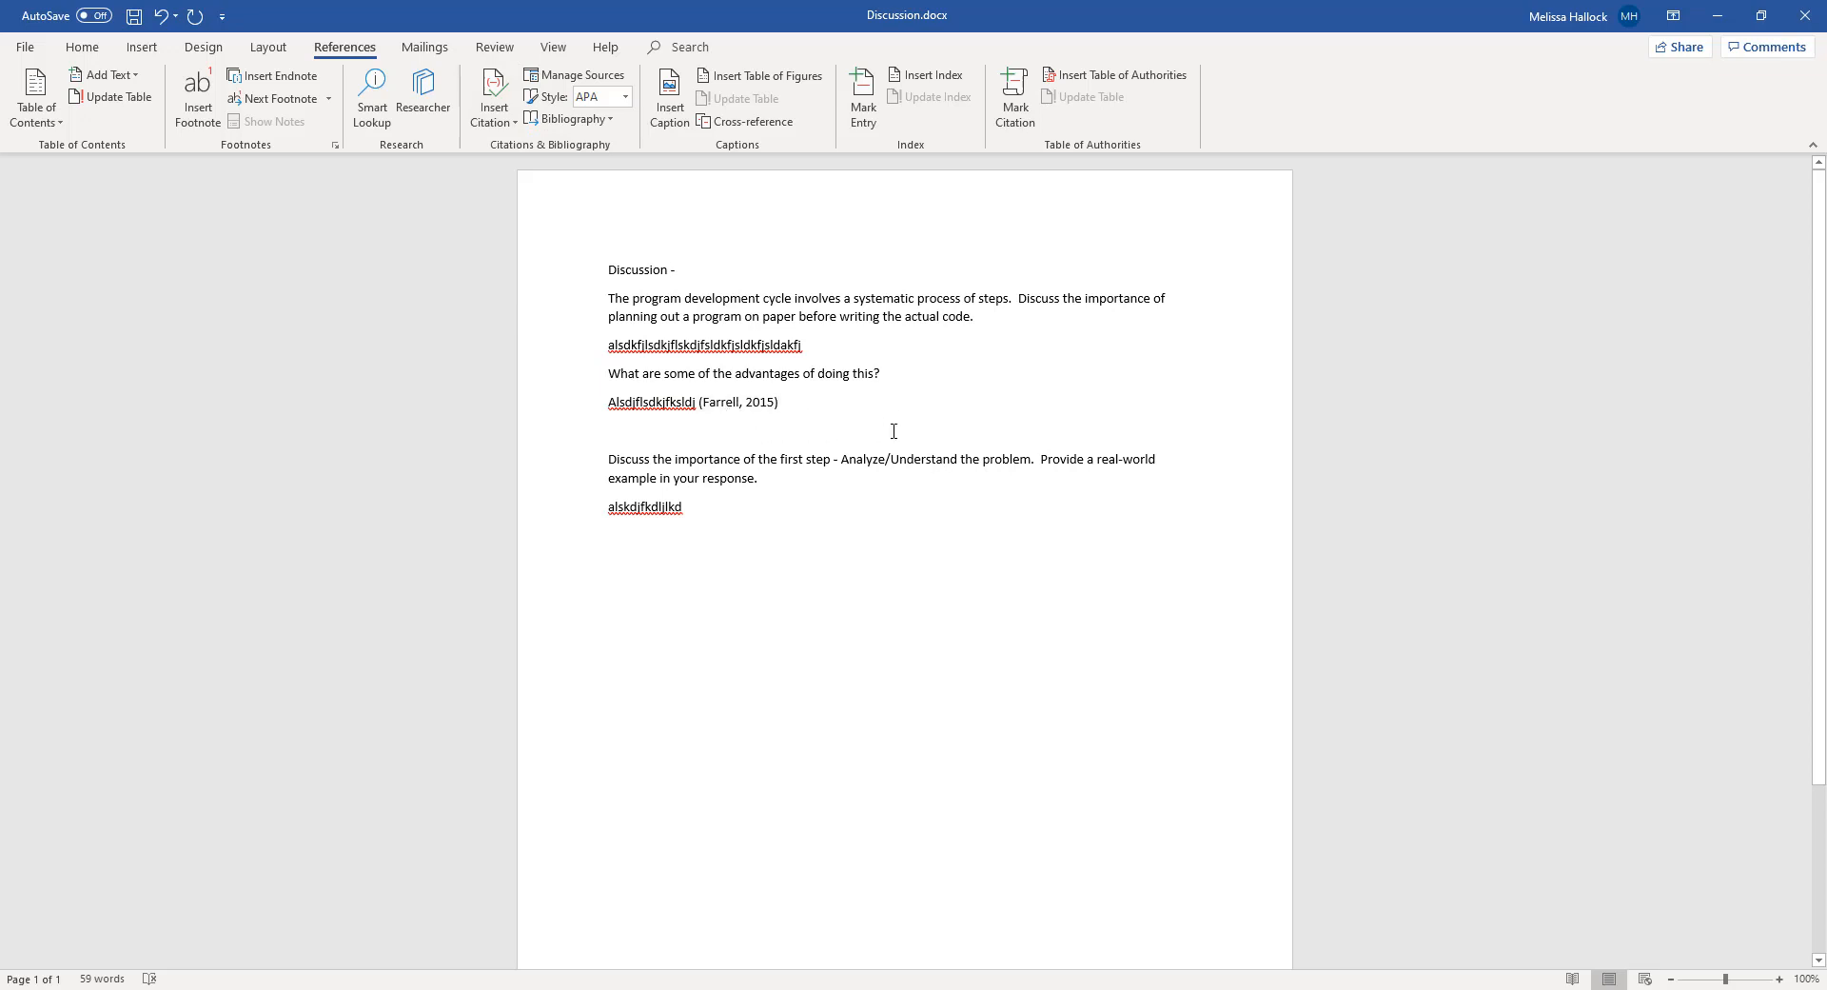
{"action": "left_click", "coordinate": [776, 415]}
Insert the built-in References bibliography on a new line below the last answer, with the citation style set to APA Sixth Edition
{"action": "left_click", "coordinate": [726, 520]}
{"action": "key", "text": "Return"}
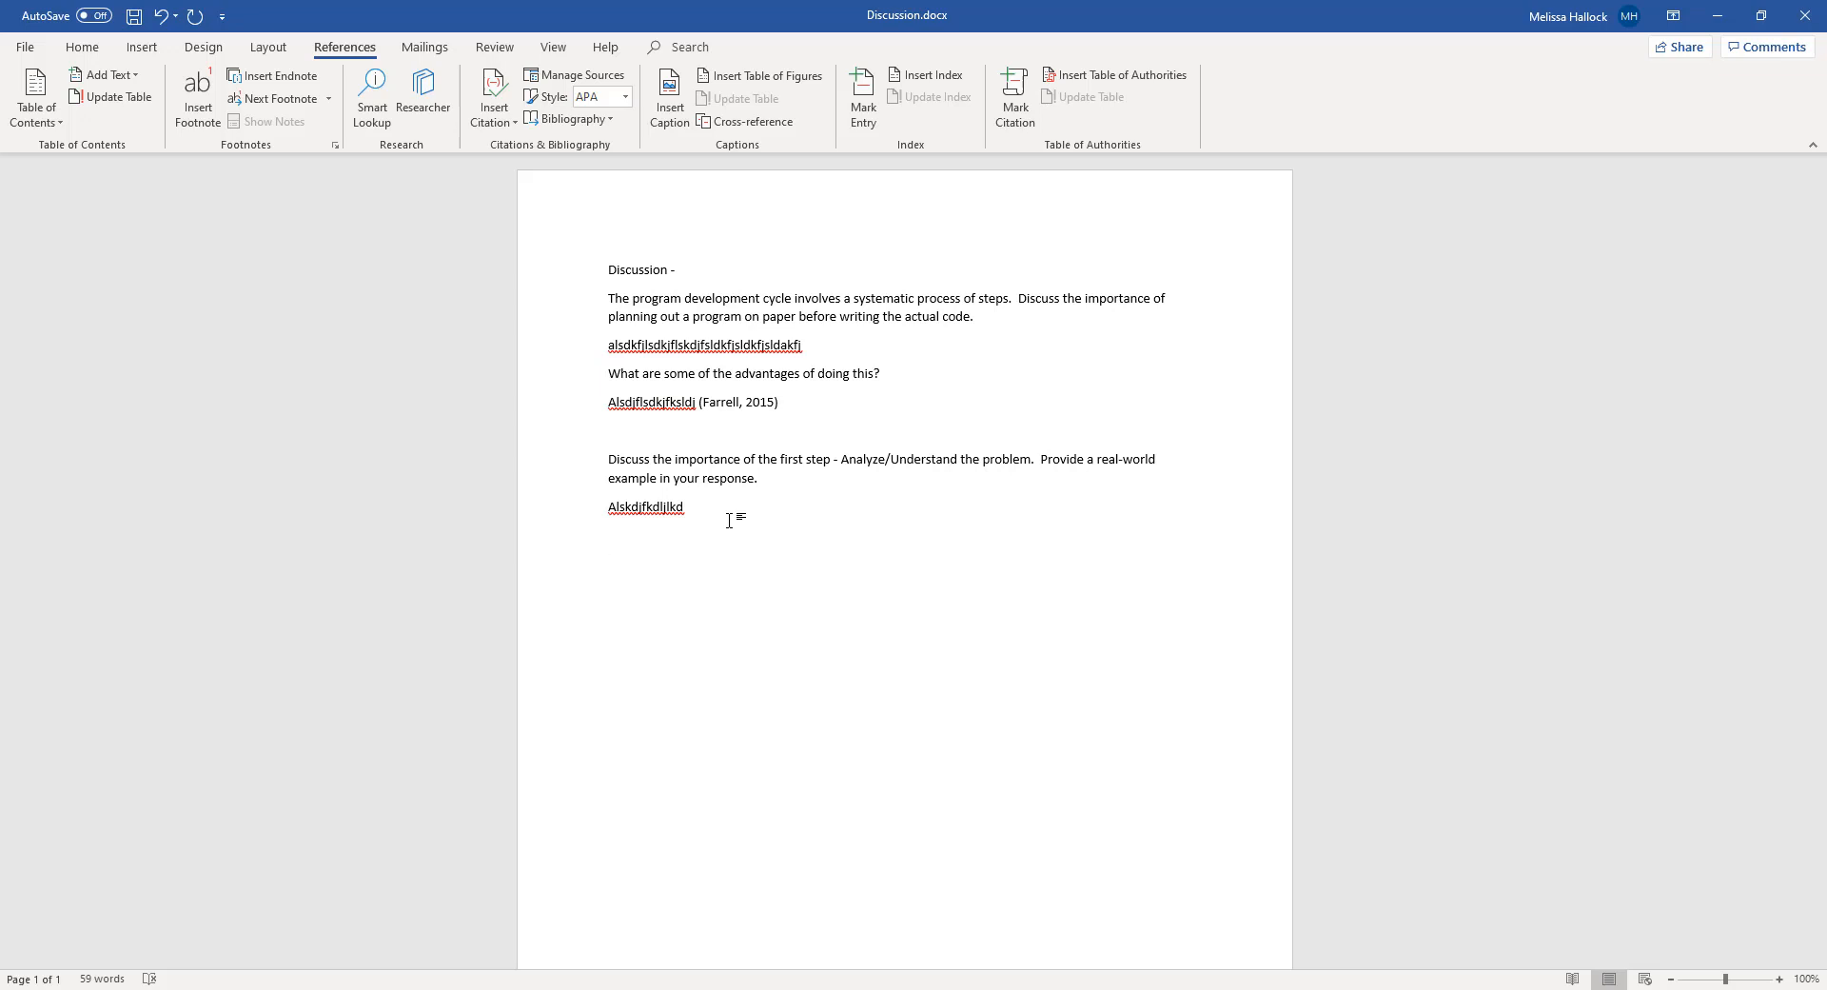
{"action": "left_click", "coordinate": [611, 120]}
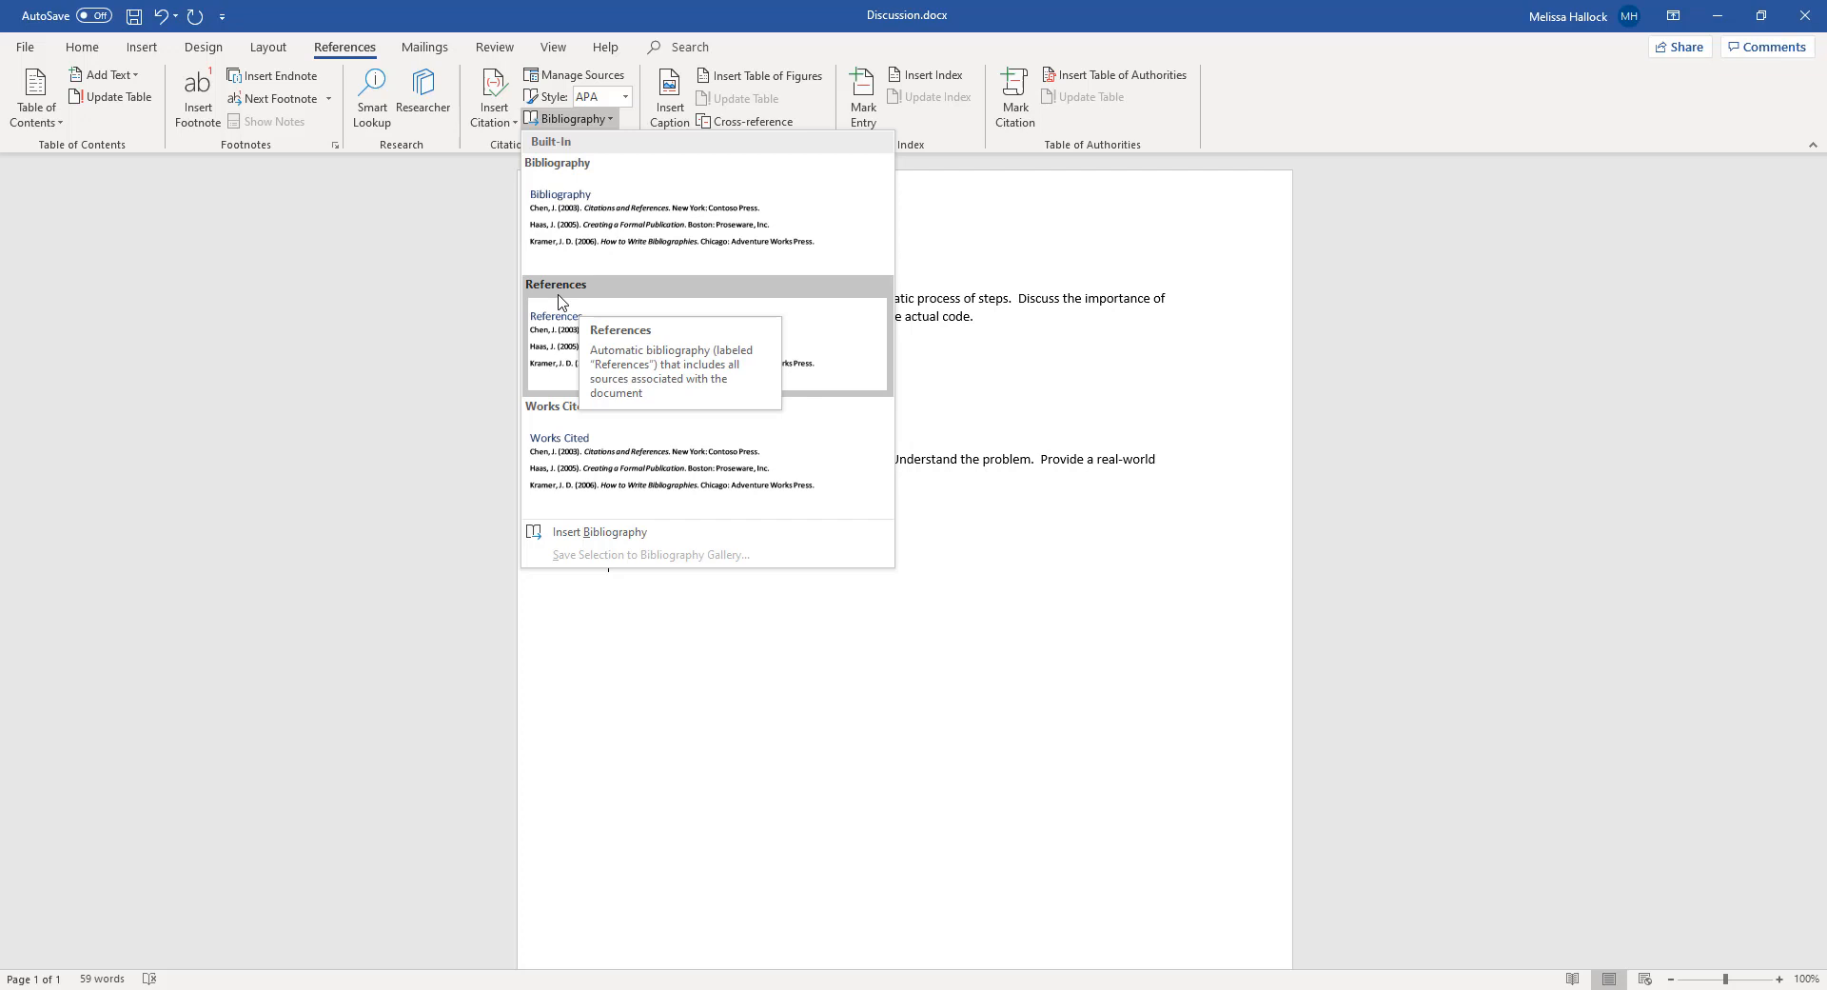
{"action": "left_click", "coordinate": [559, 331]}
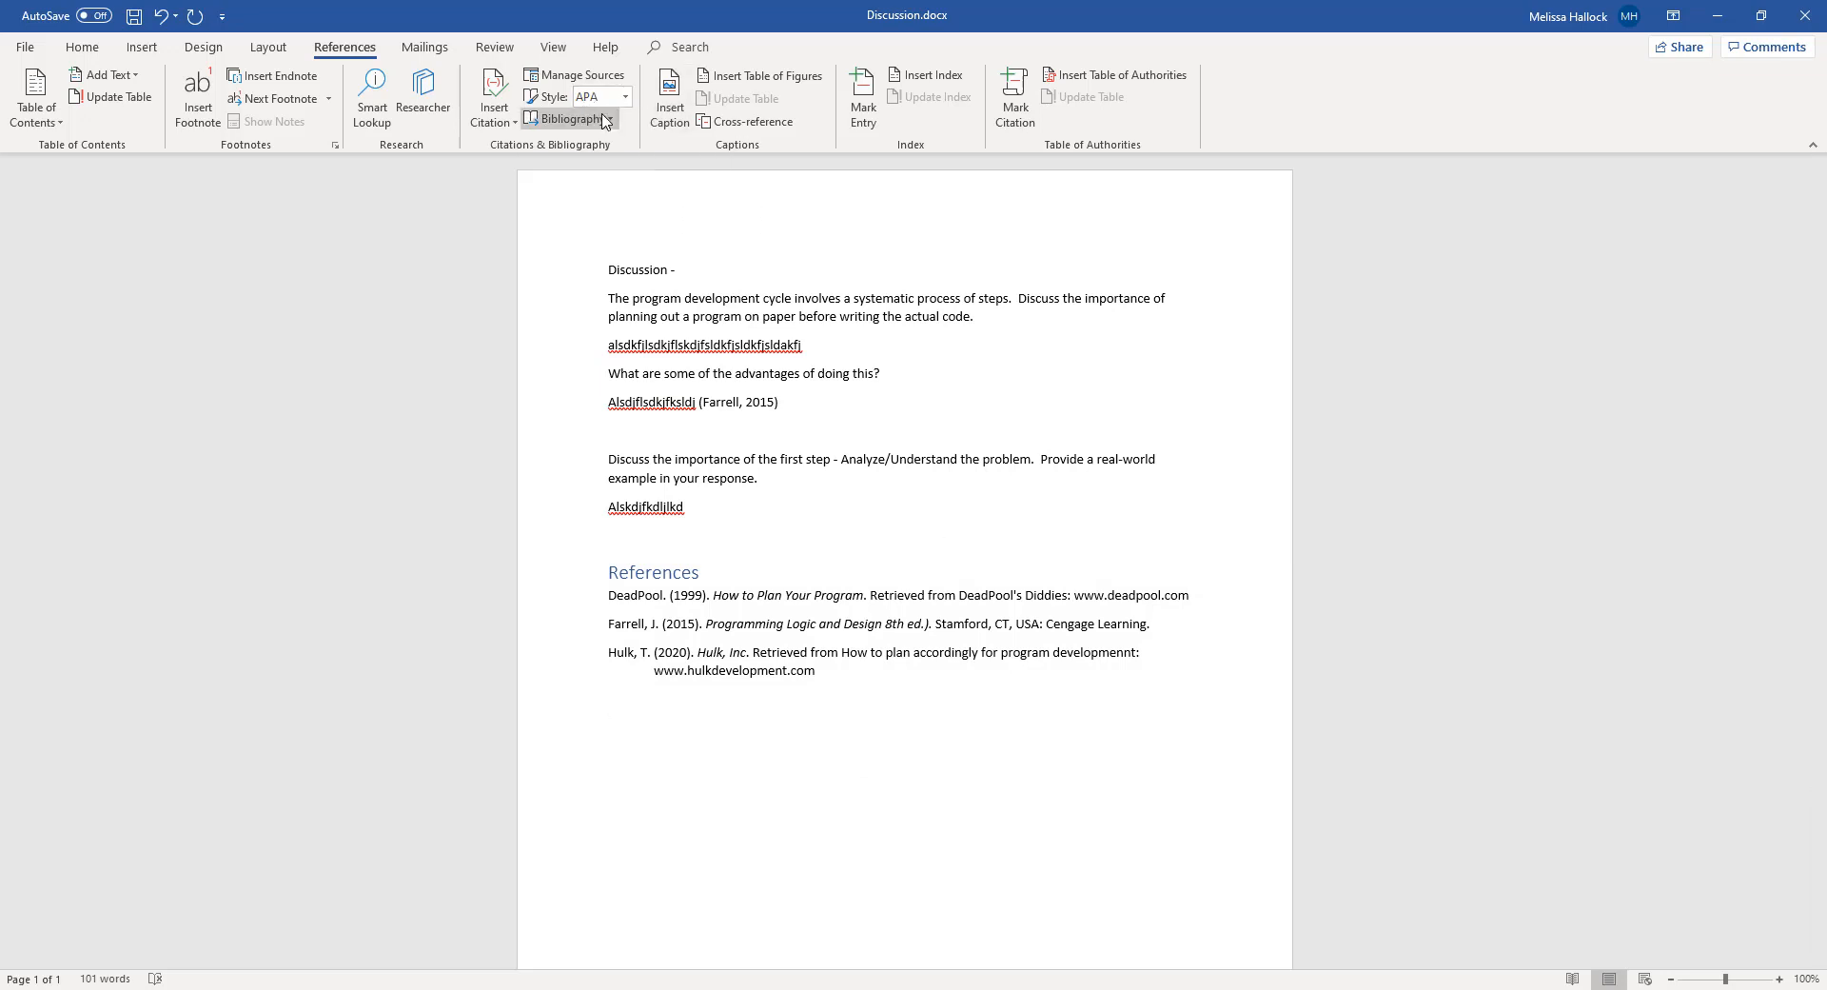
{"action": "left_click", "coordinate": [626, 98]}
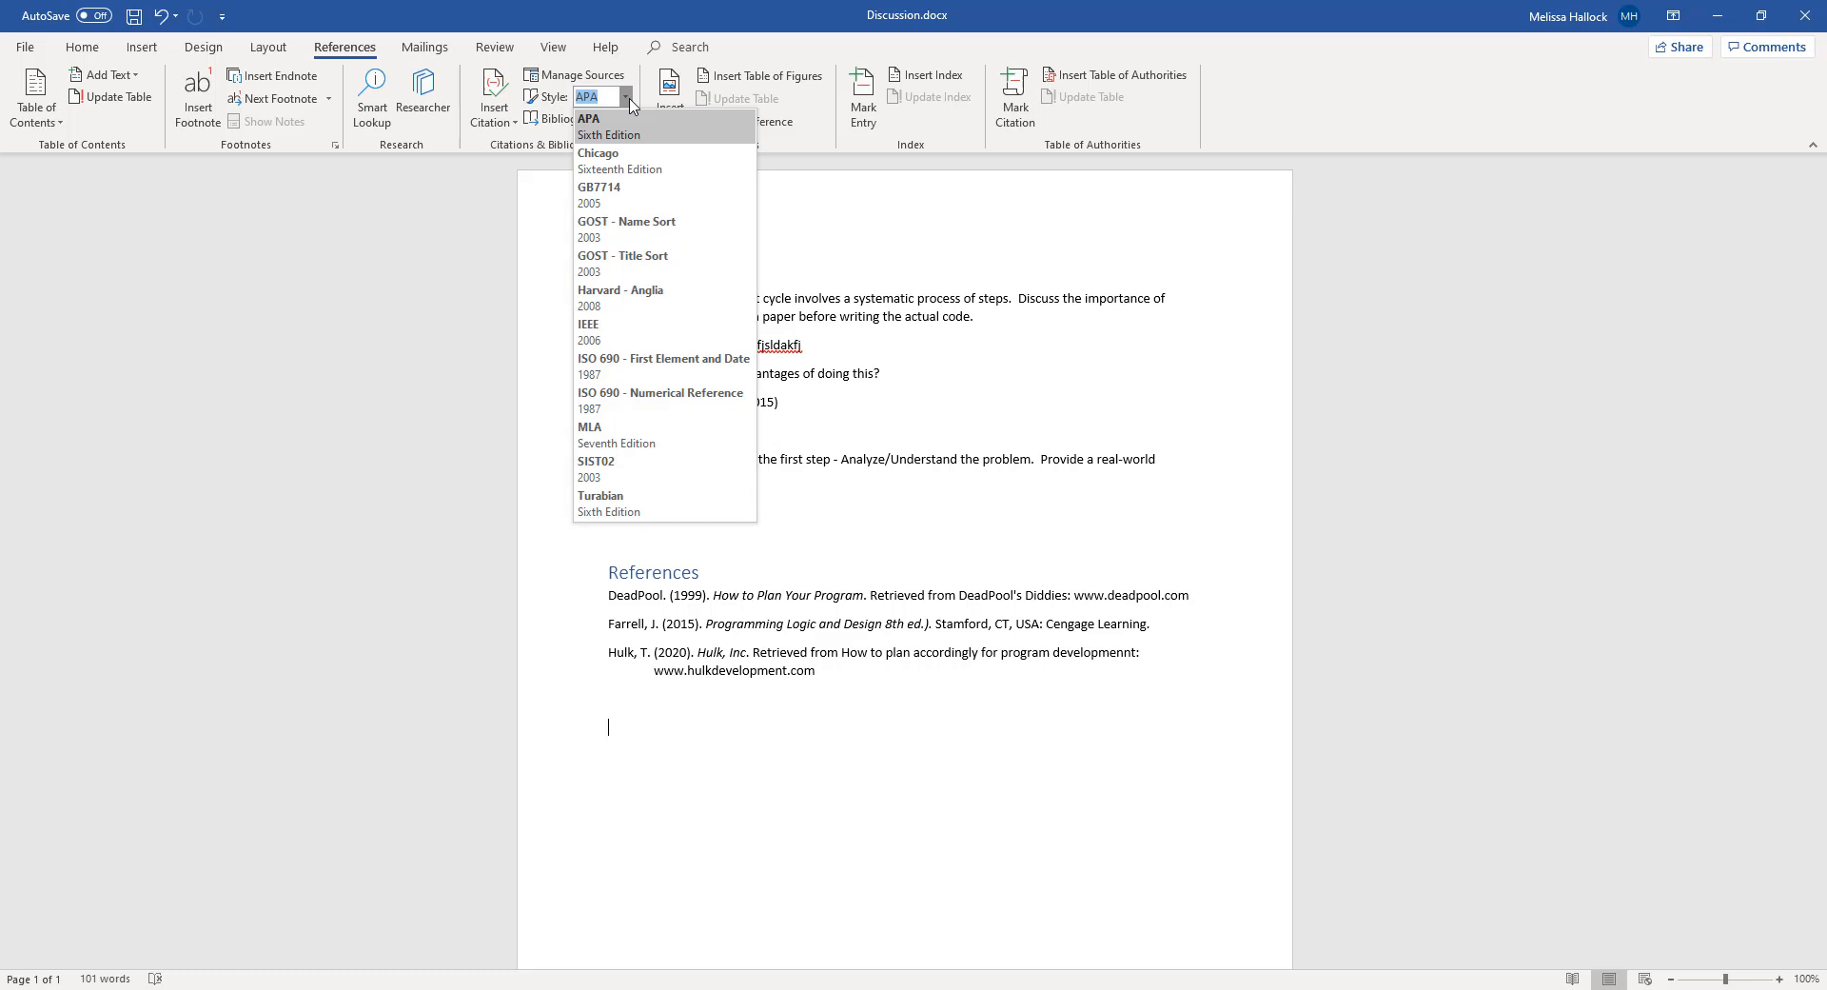
{"action": "left_click", "coordinate": [610, 126]}
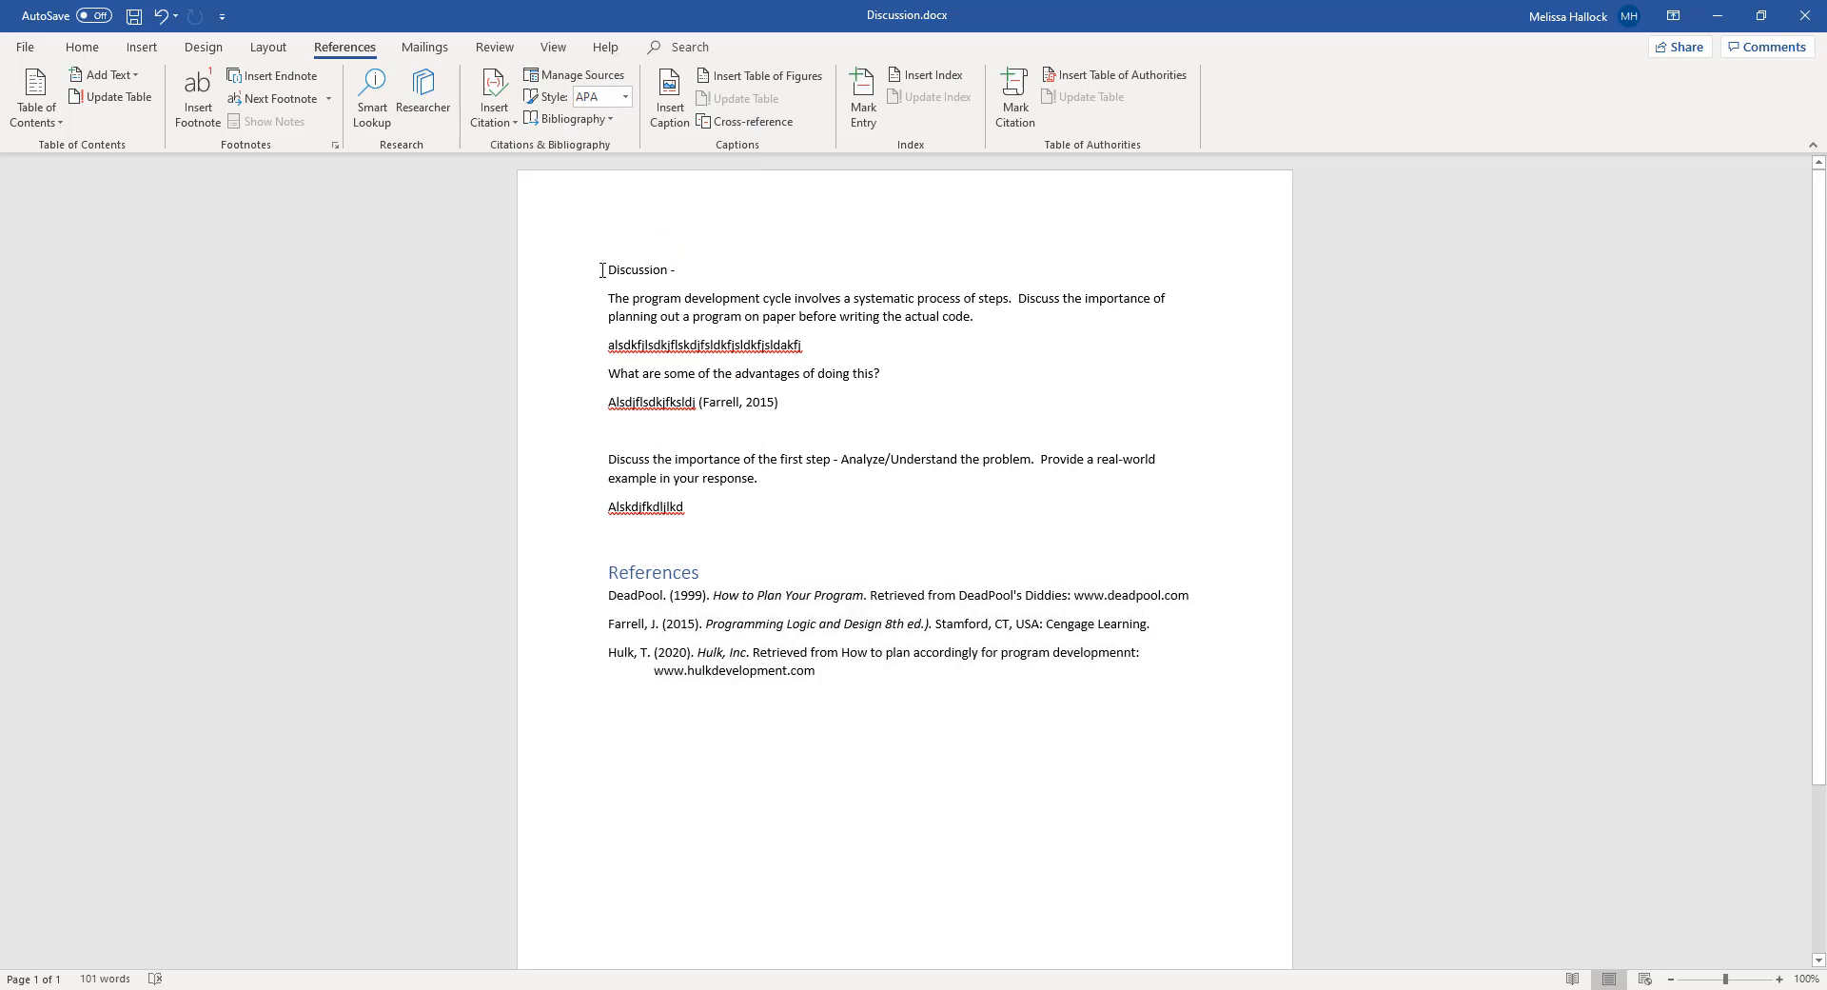
Copy the whole discussion text, from the Discussion heading through the end of the References list, and clear the selection
{"action": "left_click_drag", "start_coordinate": [604, 271], "coordinate": [1127, 667]}
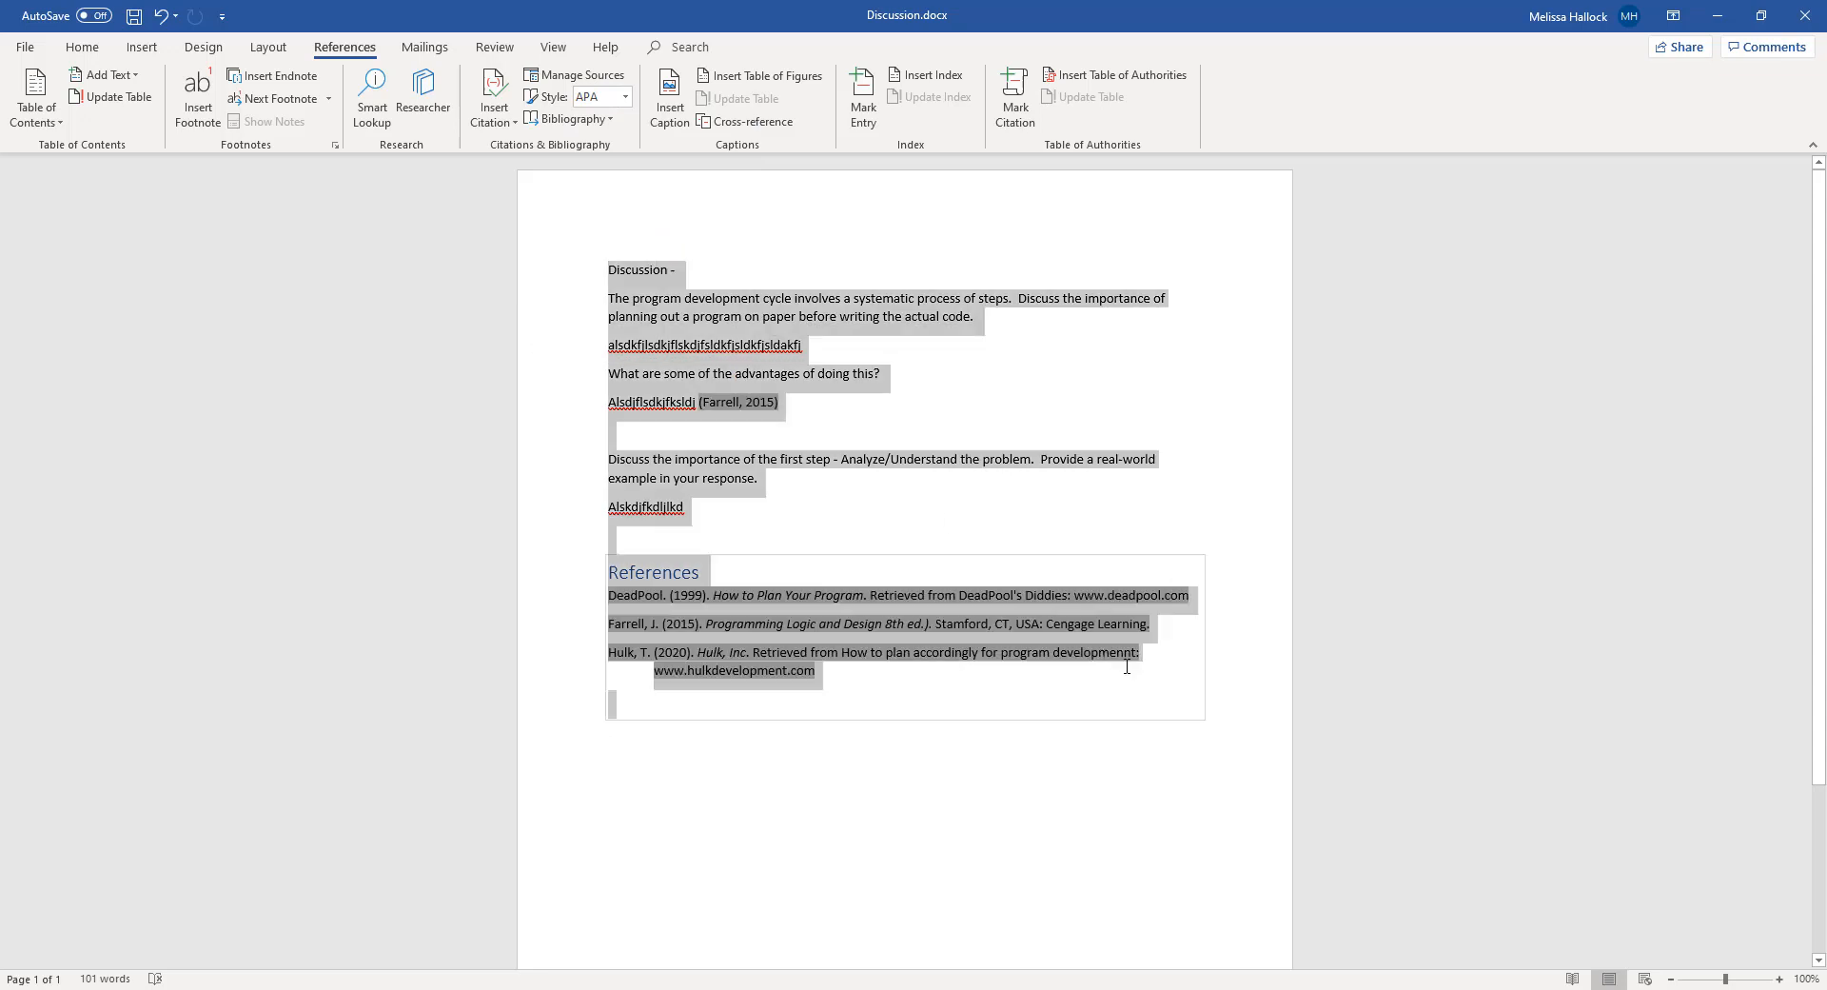
{"action": "right_click", "coordinate": [816, 313]}
{"action": "left_click", "coordinate": [898, 350]}
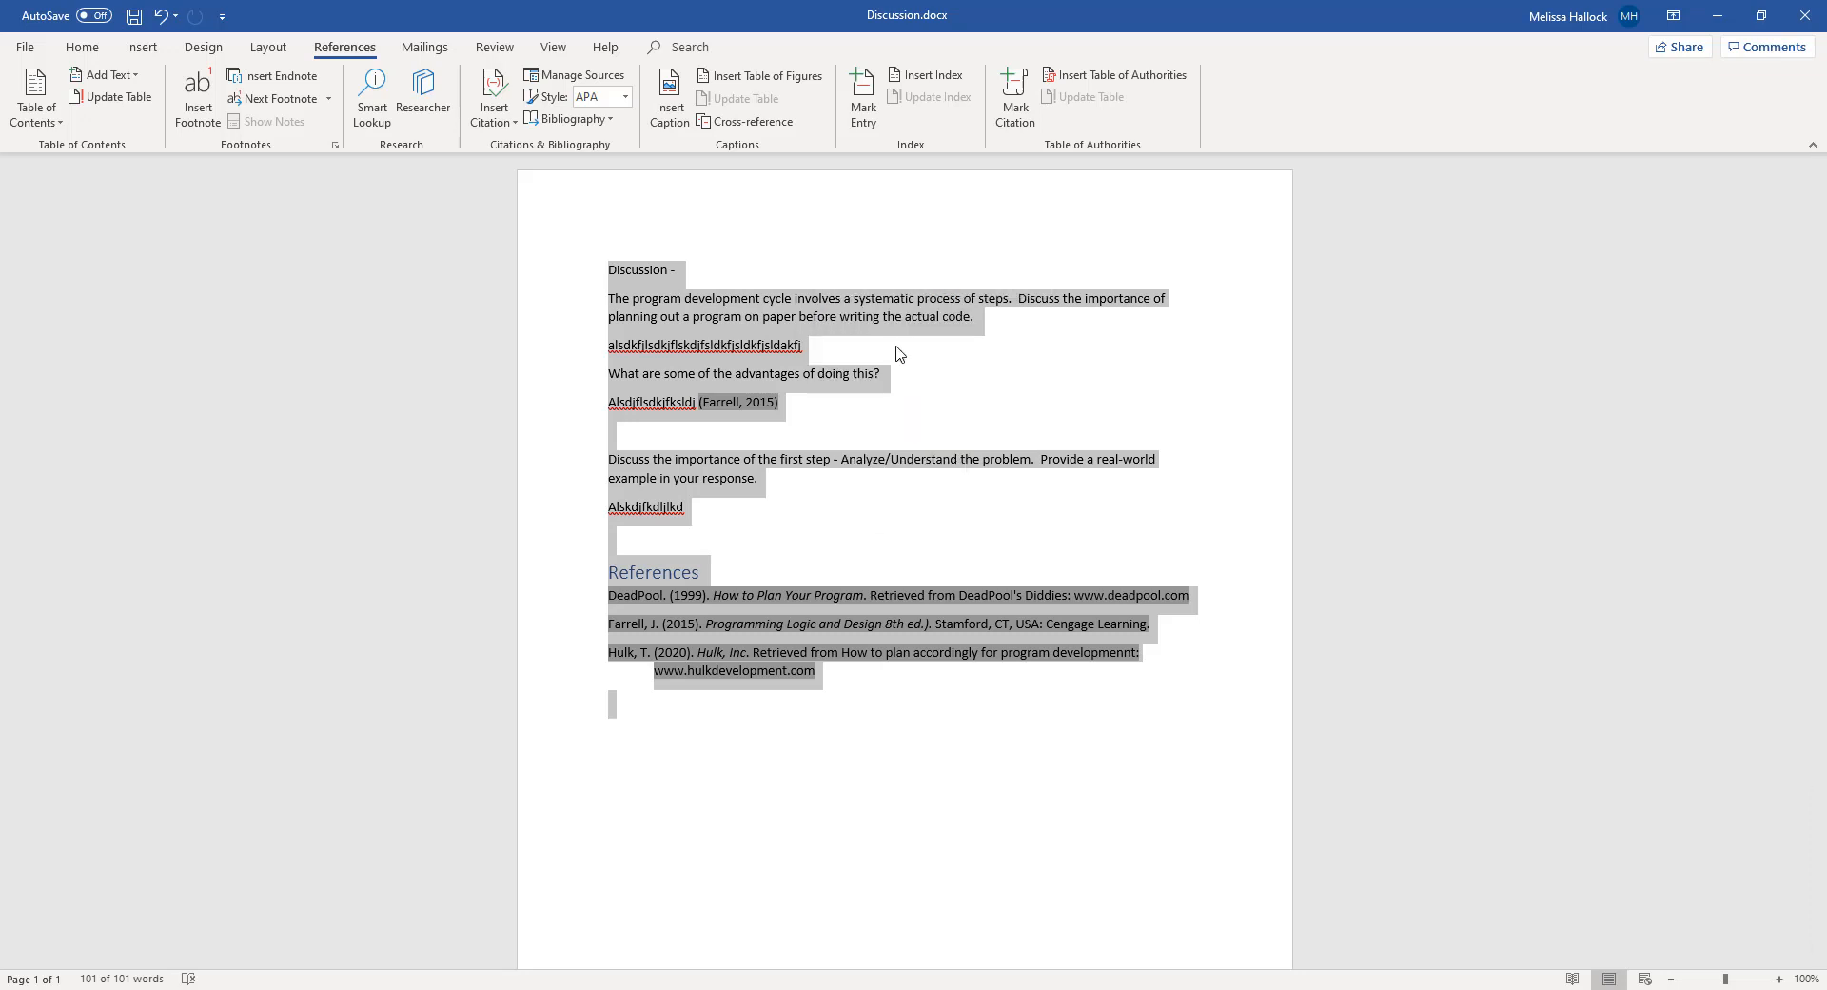
{"action": "left_click", "coordinate": [1056, 413]}
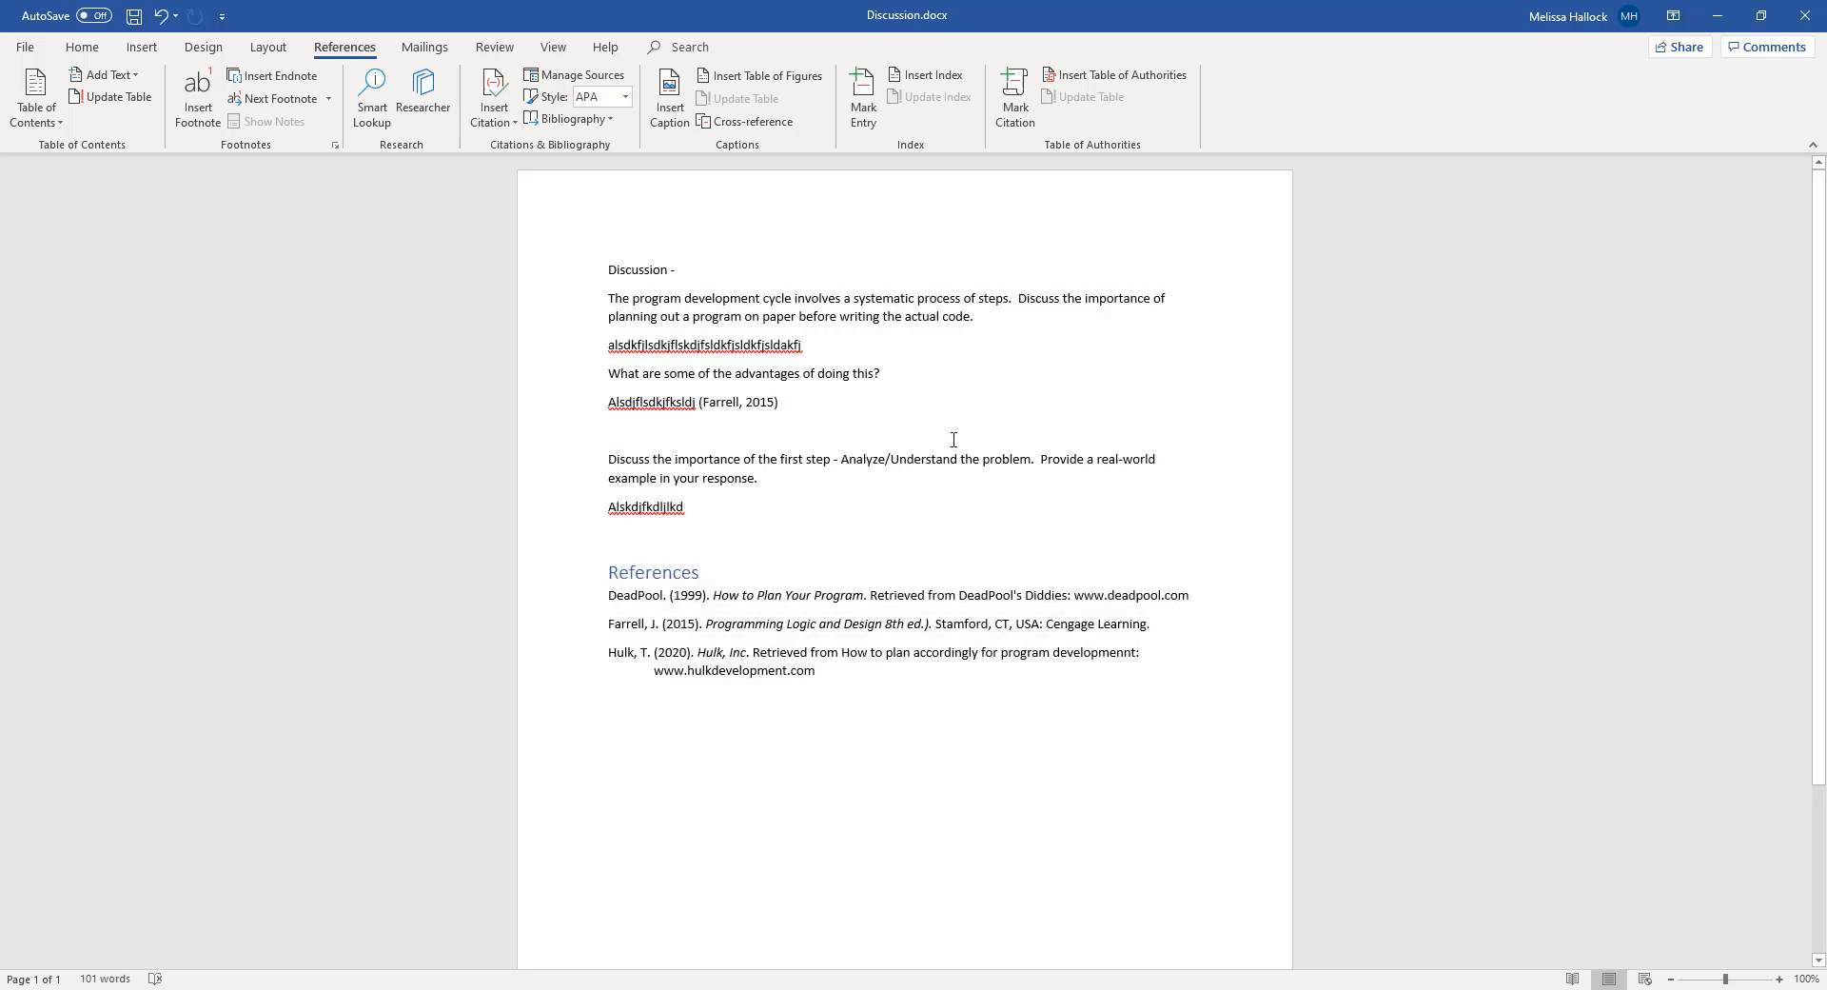